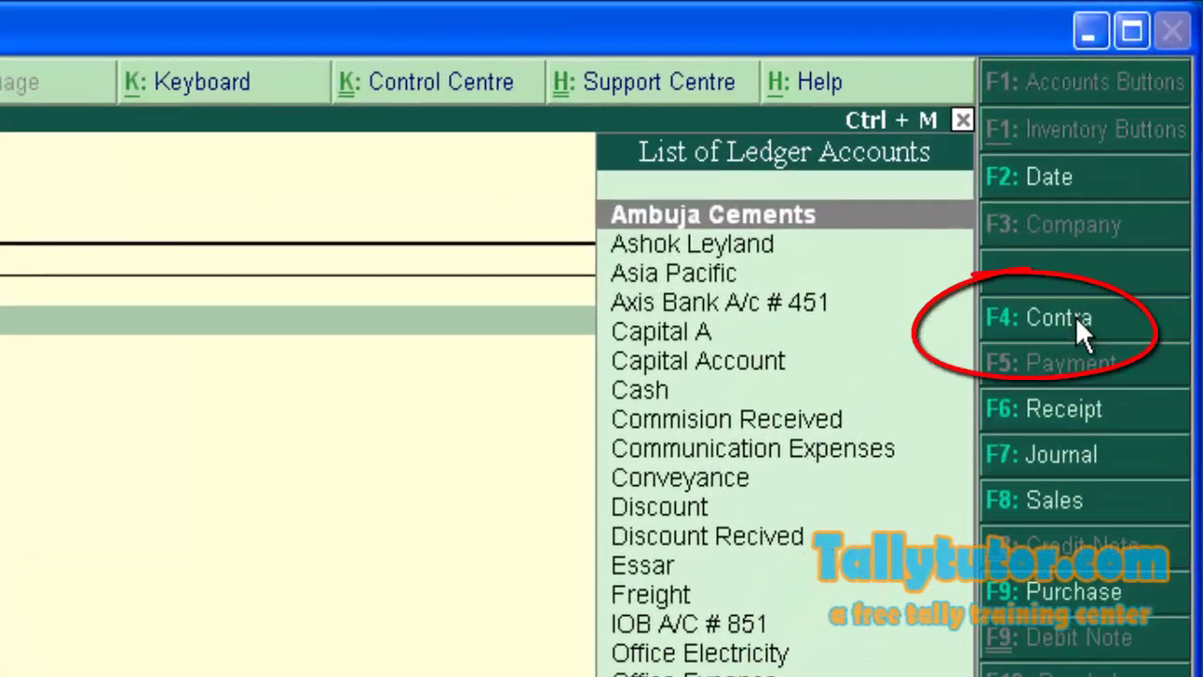
# - Open a Contra voucher and set 'Use Single Entry mode for Pymt/Rcpt/Contra' to Yes in its F12 configuration
pyautogui.click(1075, 316)
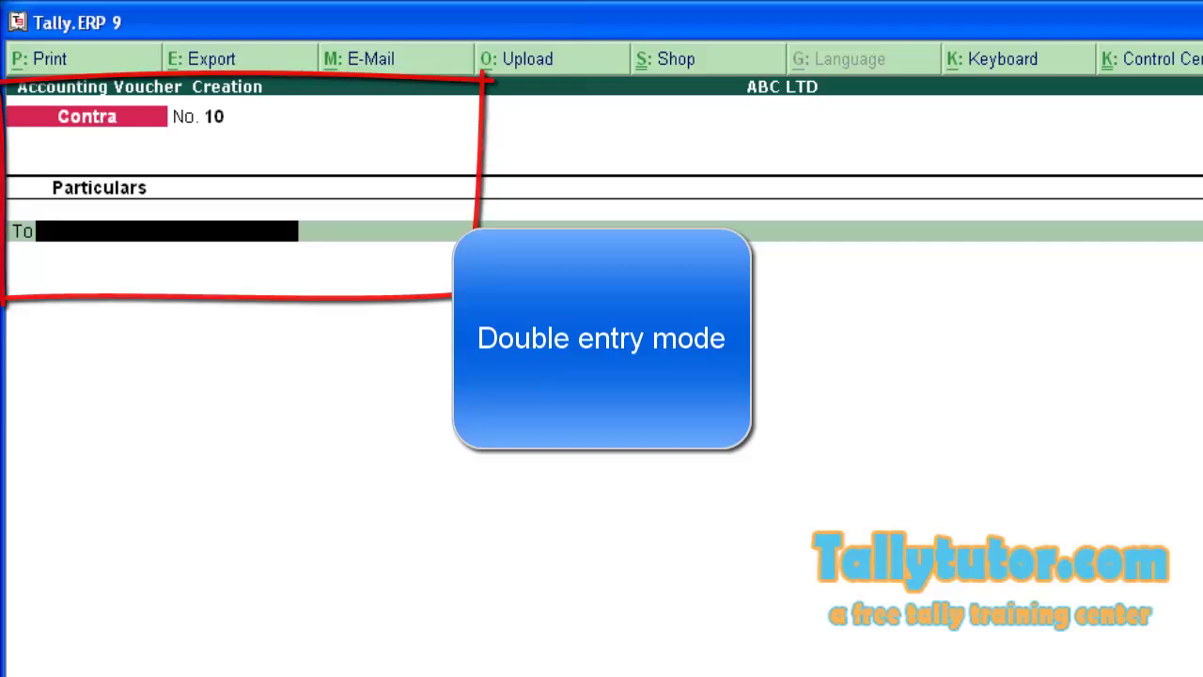
pyautogui.press('F12')
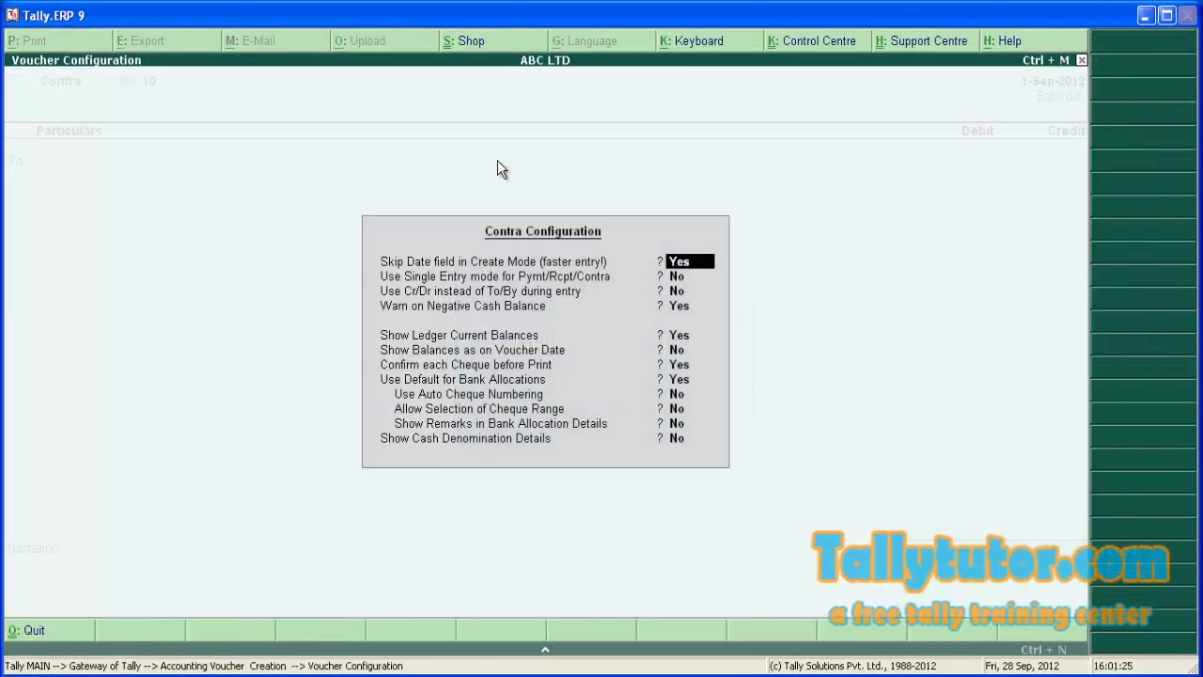
pyautogui.press('Return')
pyautogui.press('Return')
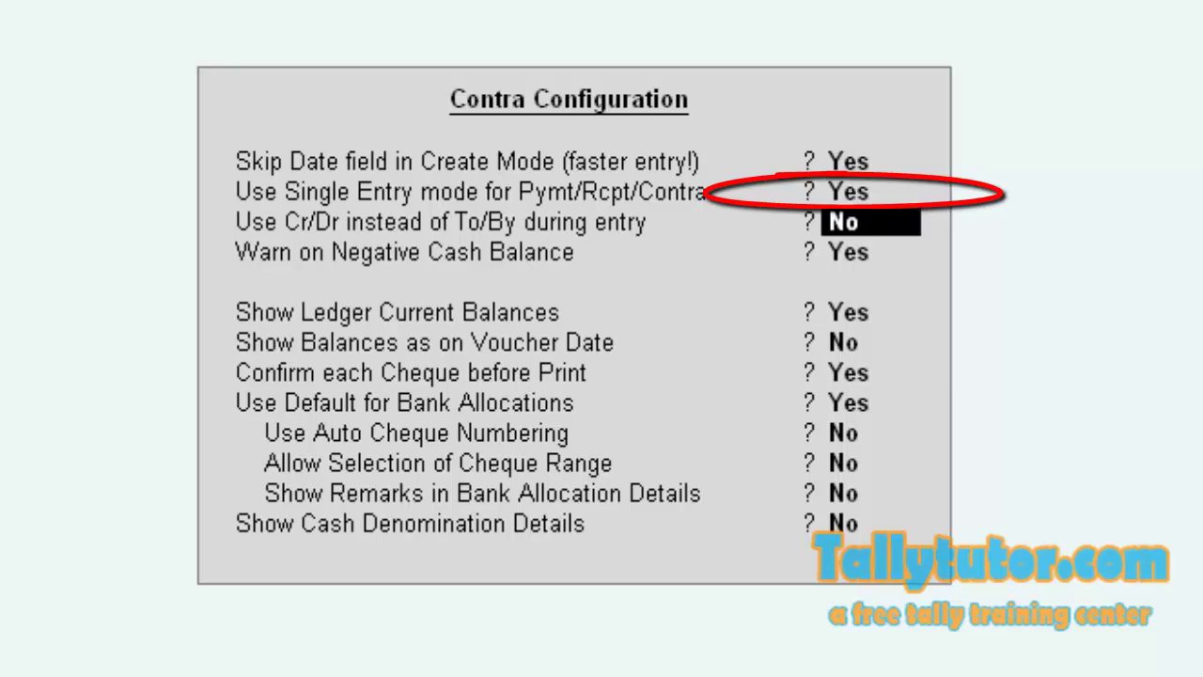
pyautogui.press('Return')
pyautogui.press('Return')
pyautogui.press('Return')
pyautogui.press('Return')
pyautogui.press('Return')
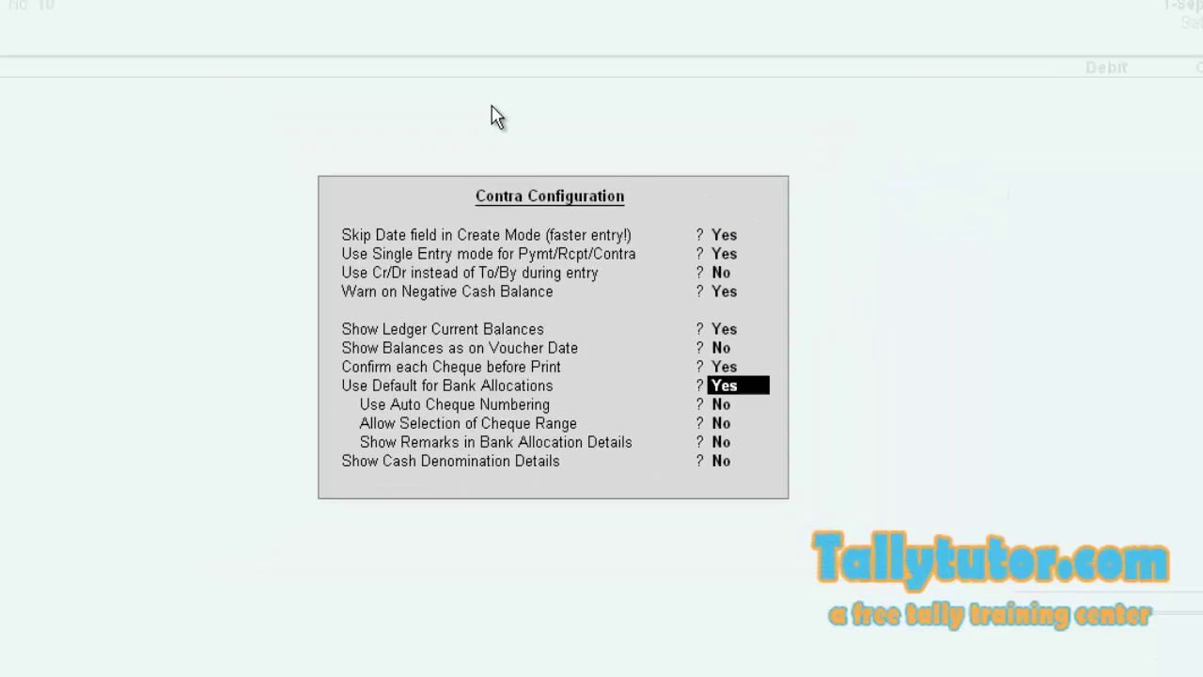
pyautogui.press('Return')
pyautogui.press('Return')
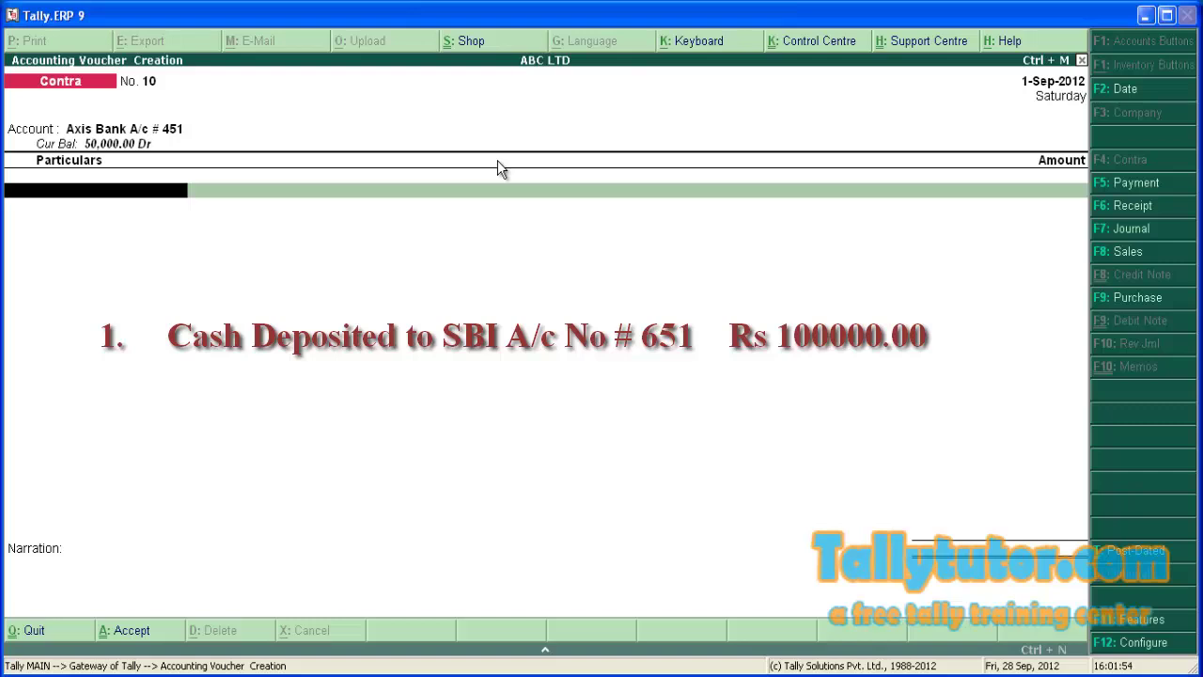
# - Date the voucher 31-Aug-2012 and set Sbi A/c 651 as the account
pyautogui.press('F2')
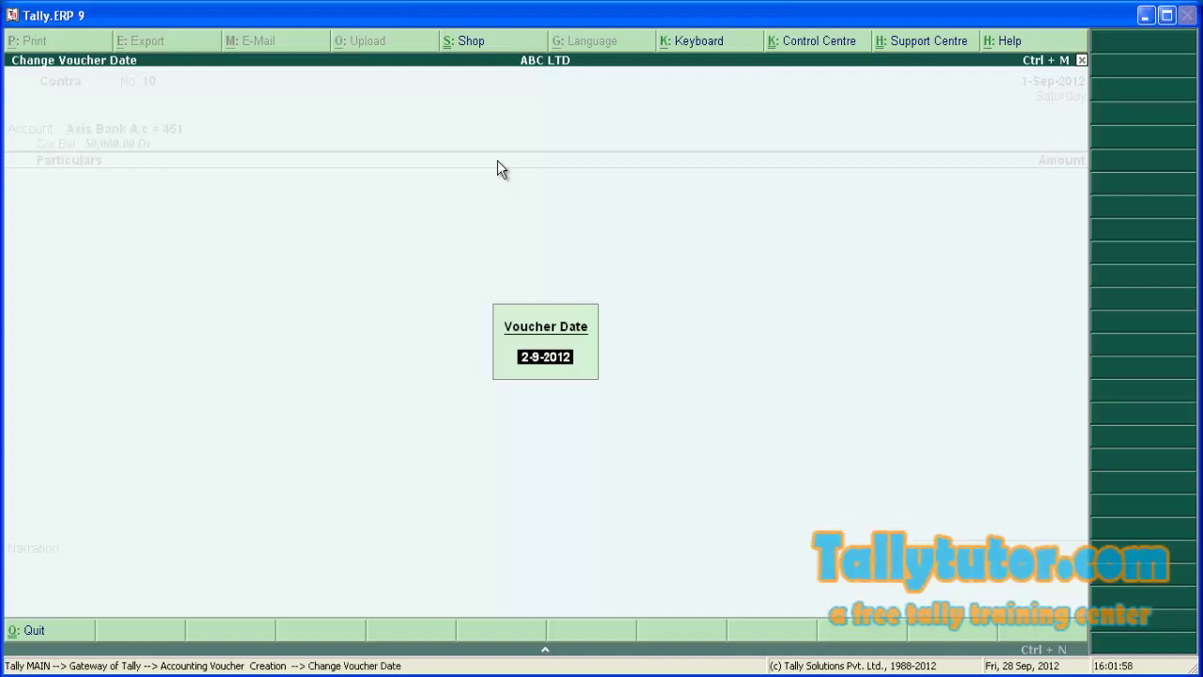
pyautogui.write('31.8.2012')
pyautogui.press('Return')
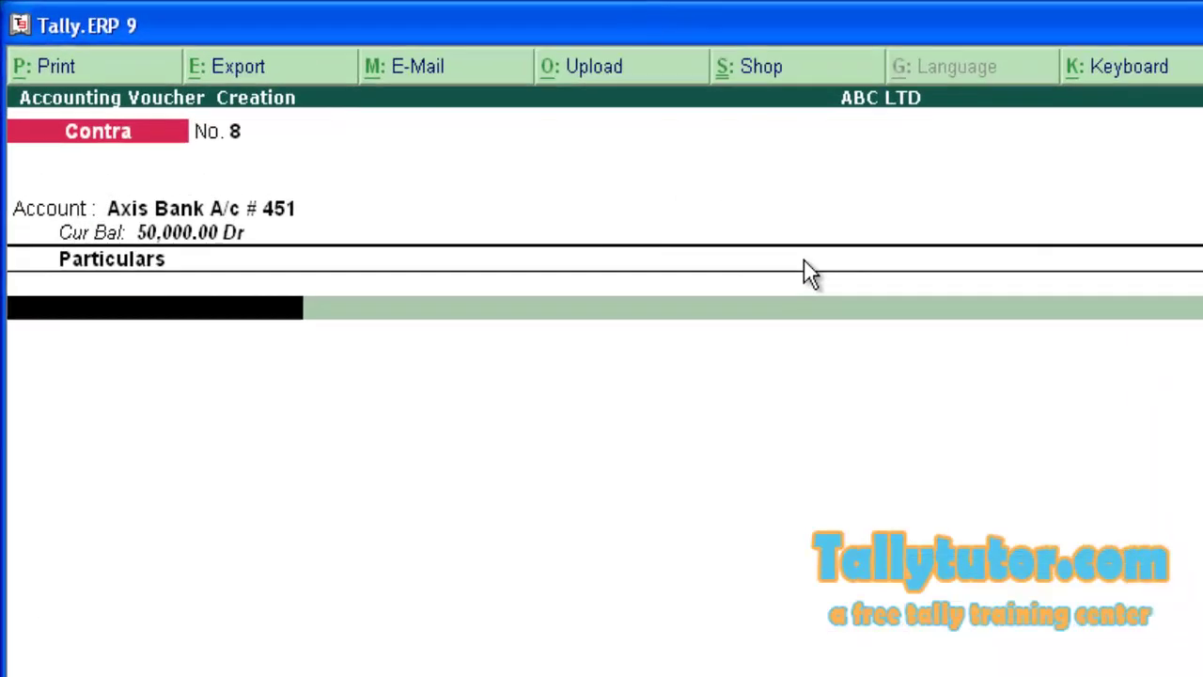
pyautogui.press('BackSpace')
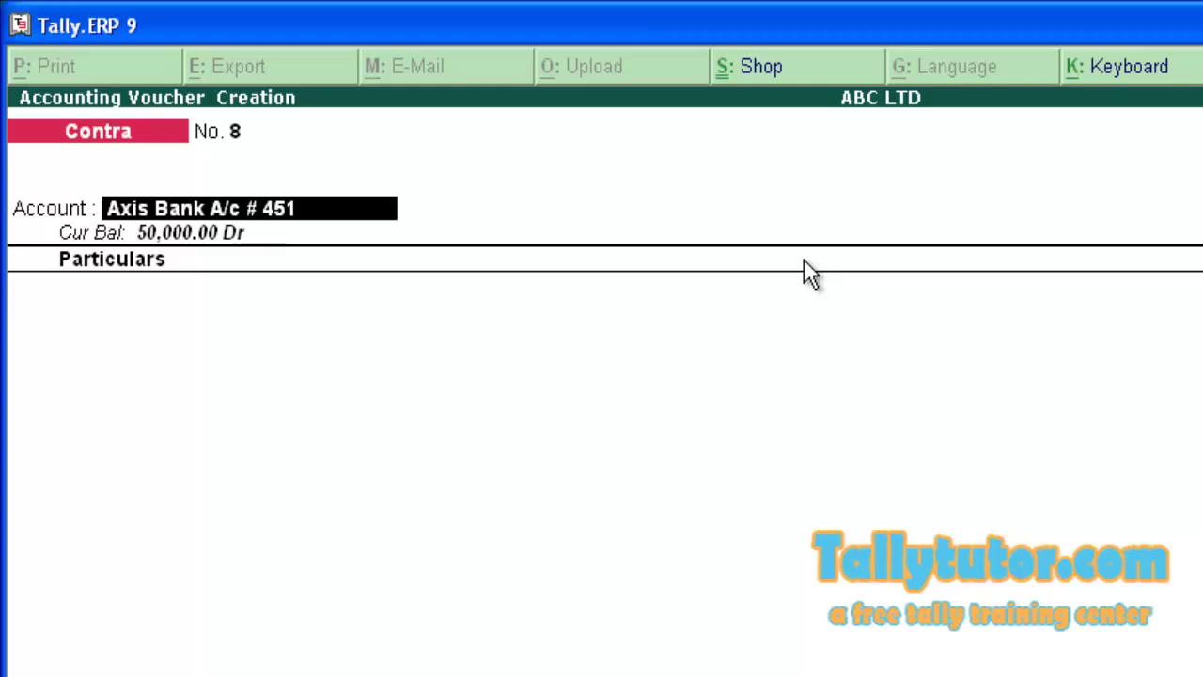
pyautogui.press('Return')
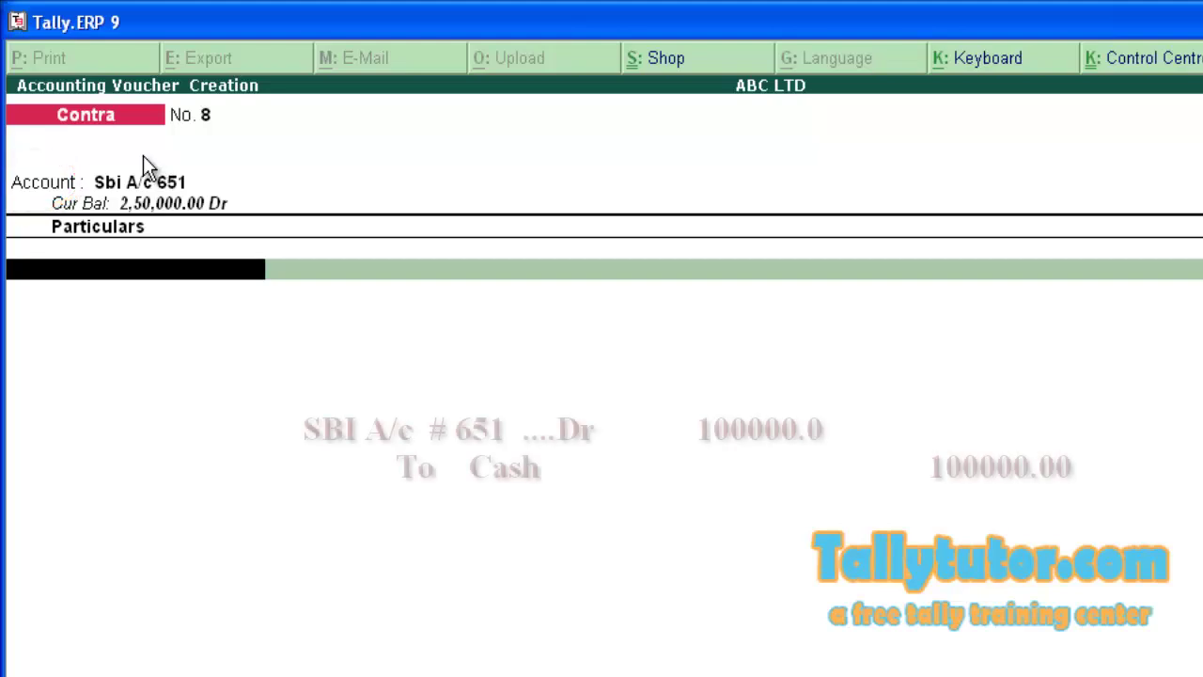
# - Enter Cash for 1,00,000 with narration 'cash deposited in sbi a/c 651' and save the voucher
pyautogui.write('Cash')
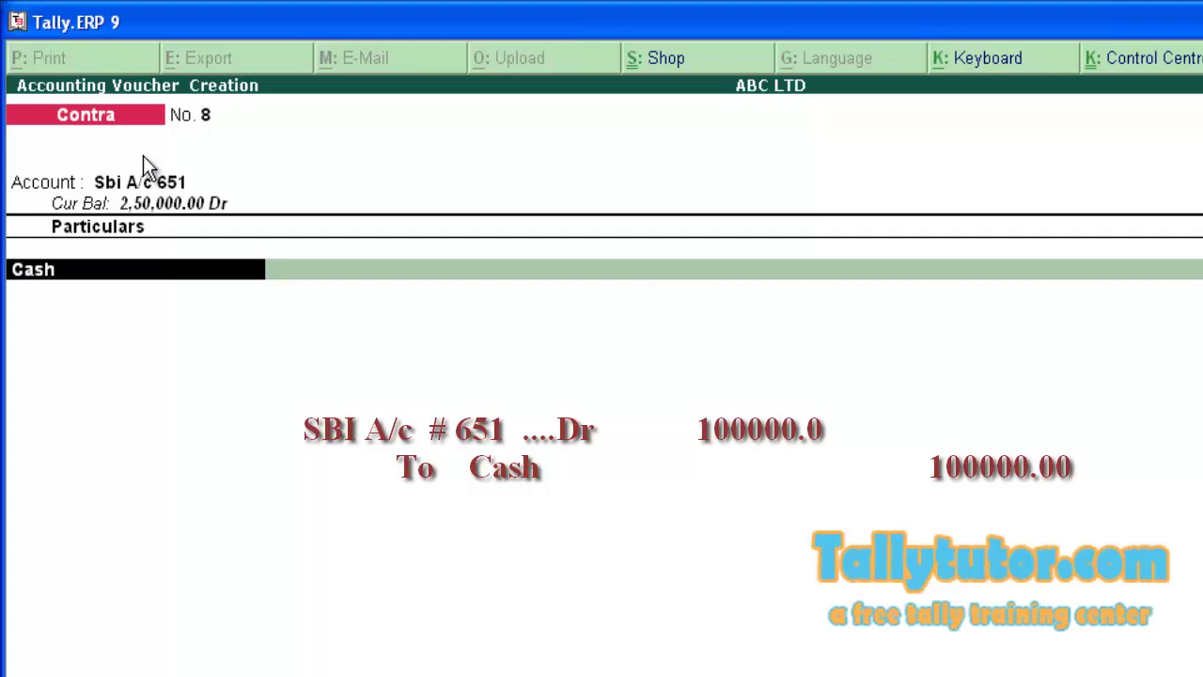
pyautogui.press('Return')
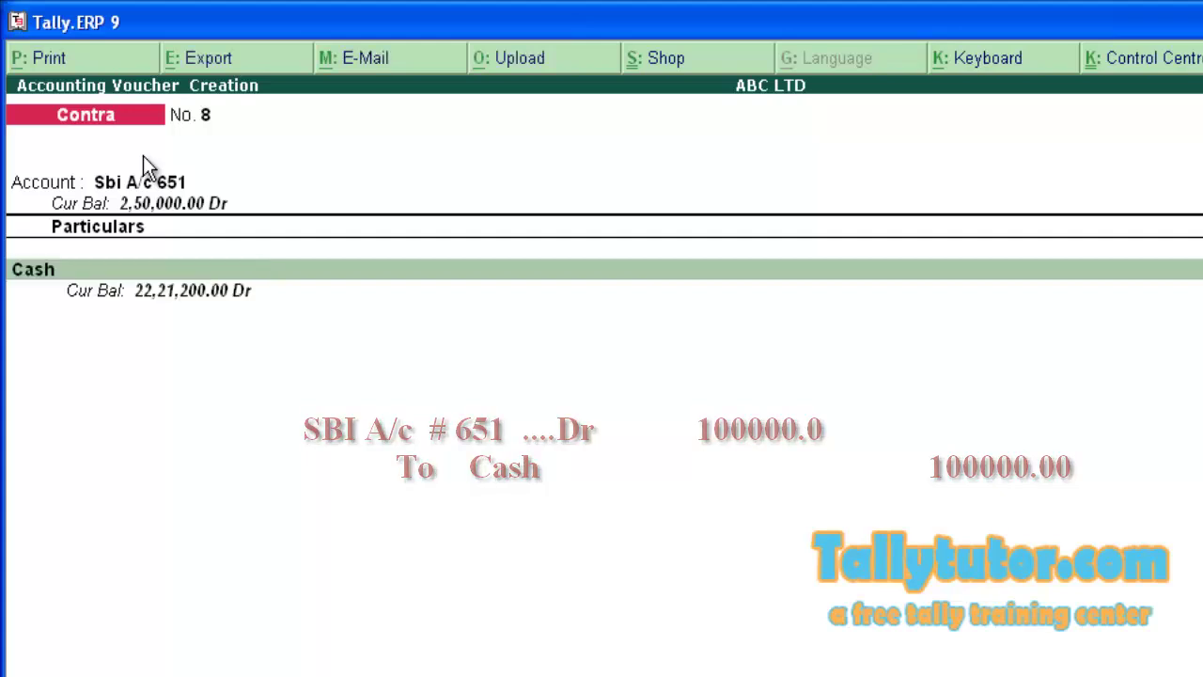
pyautogui.press('Return')
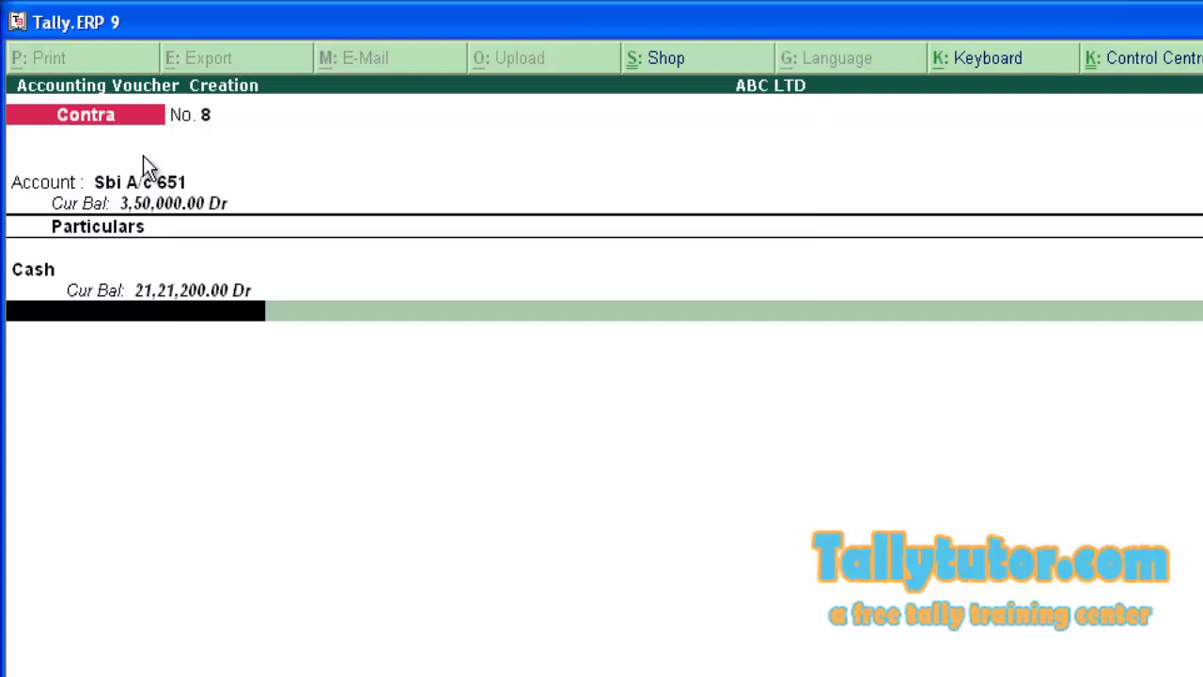
pyautogui.press('Return')
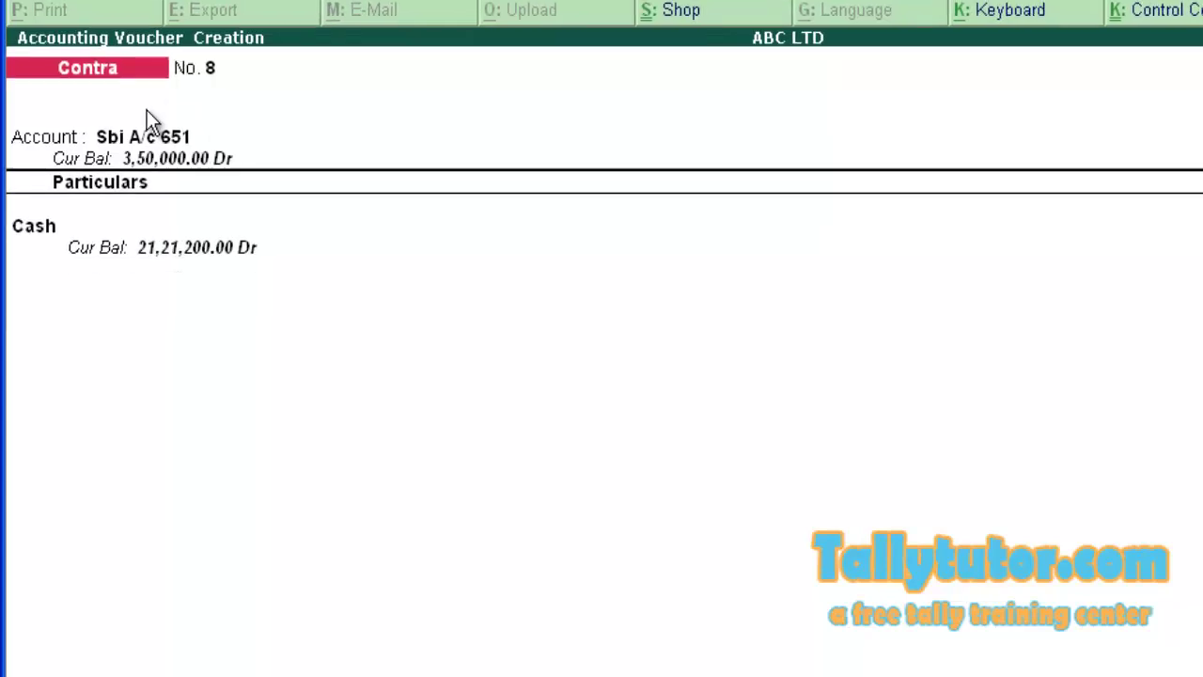
pyautogui.write('cash deposited in sbi a/c ')
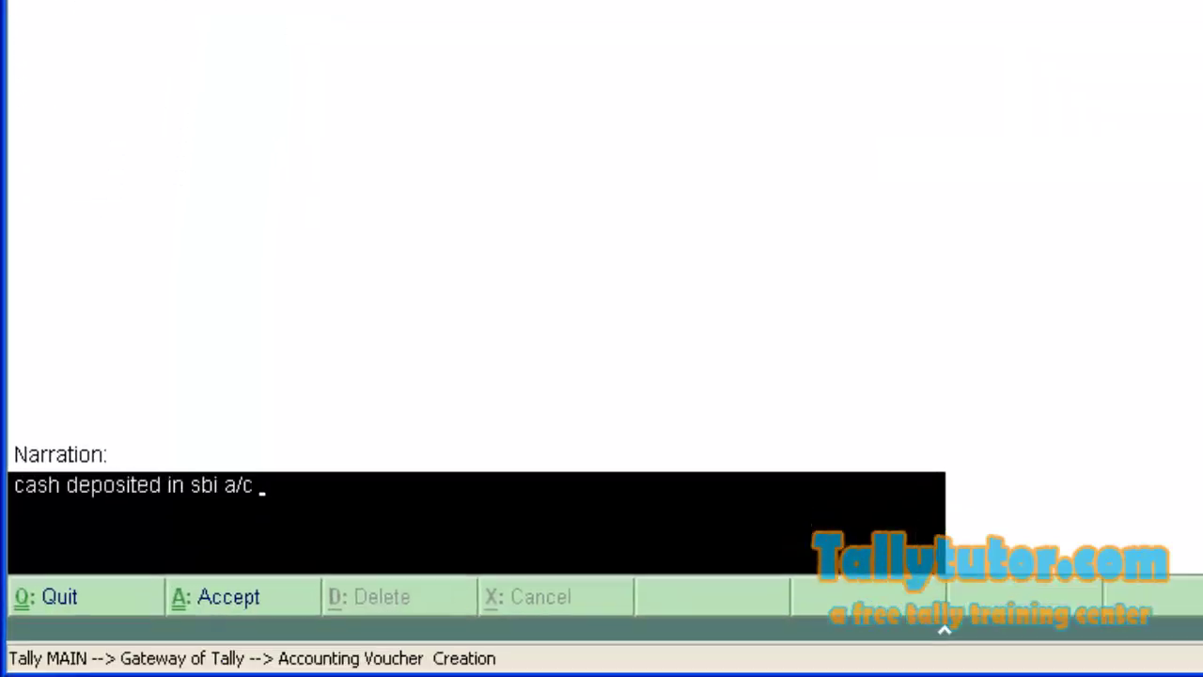
pyautogui.write('651')
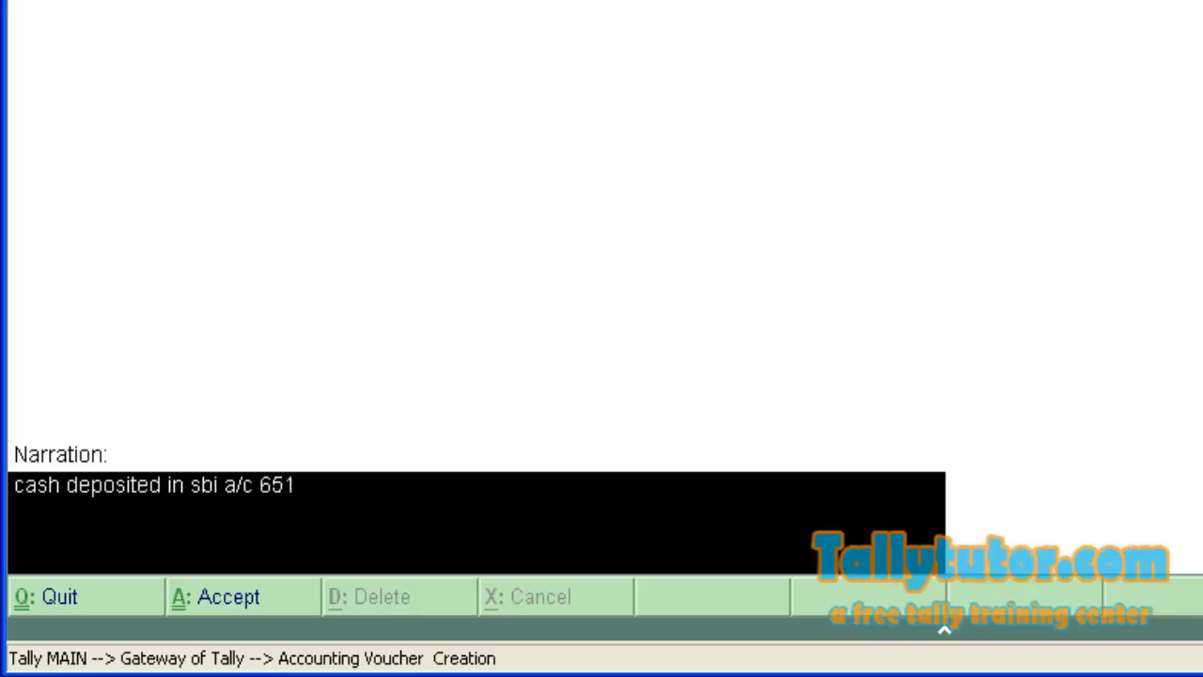
pyautogui.press('Return')
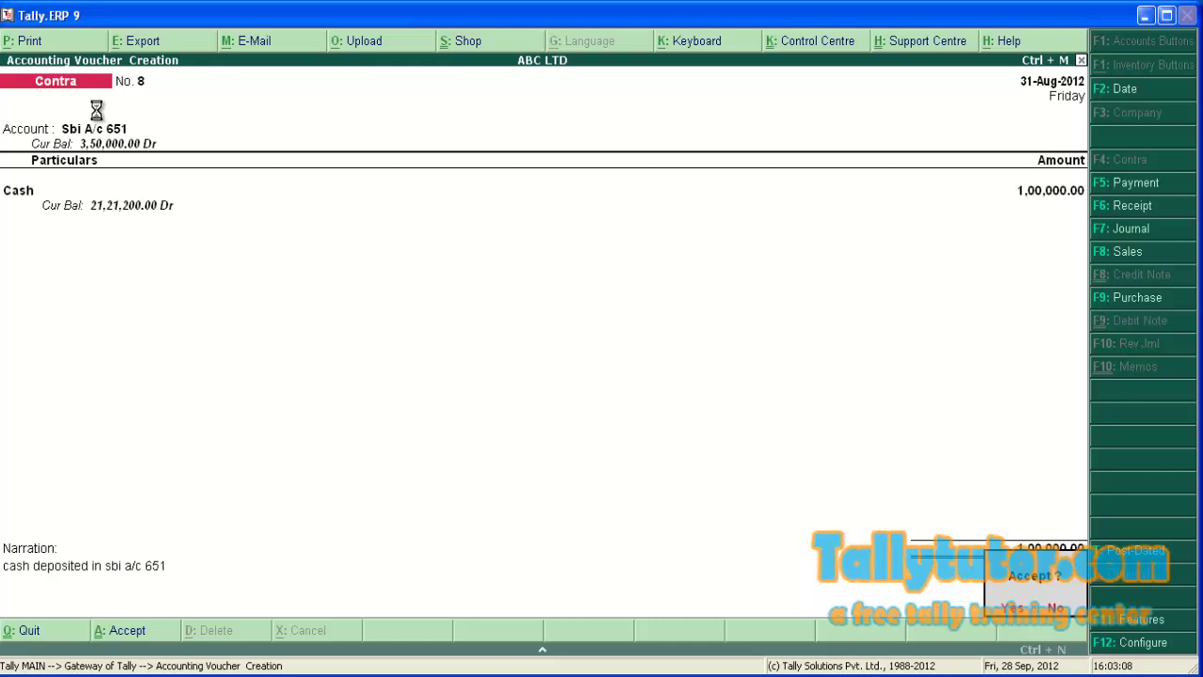
pyautogui.press('Return')
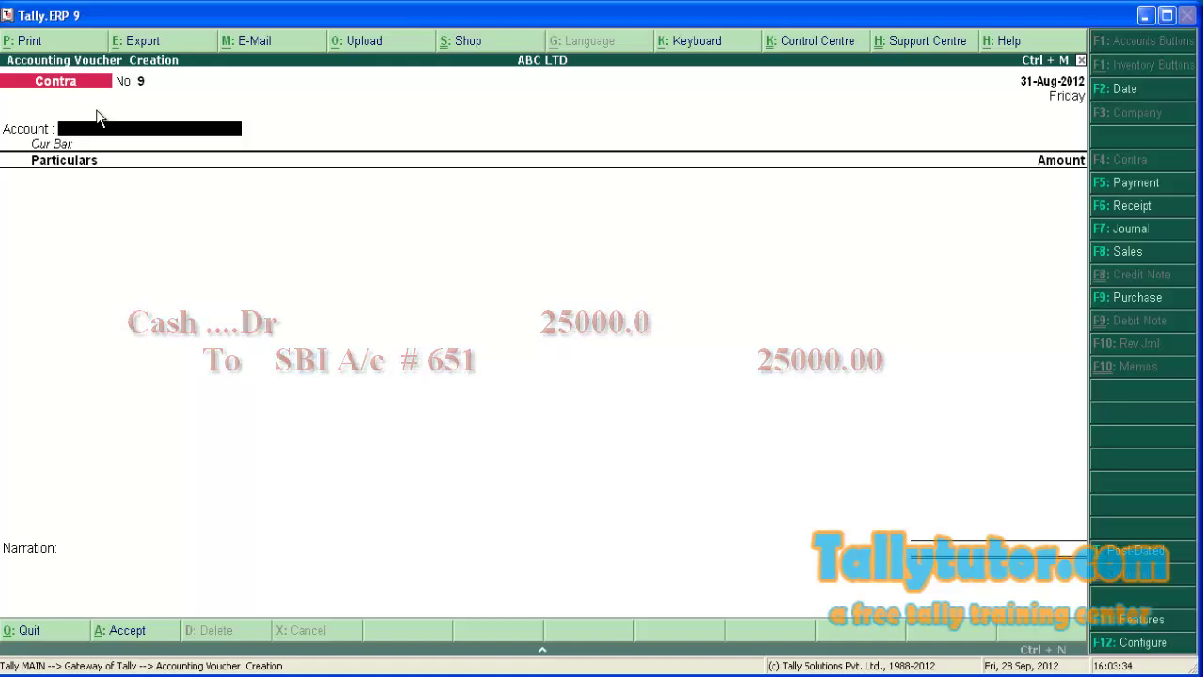
# - Date the voucher 1-9-2012, with Cash as the account and 25,000 from Sbi A/c 651
pyautogui.press('F2')
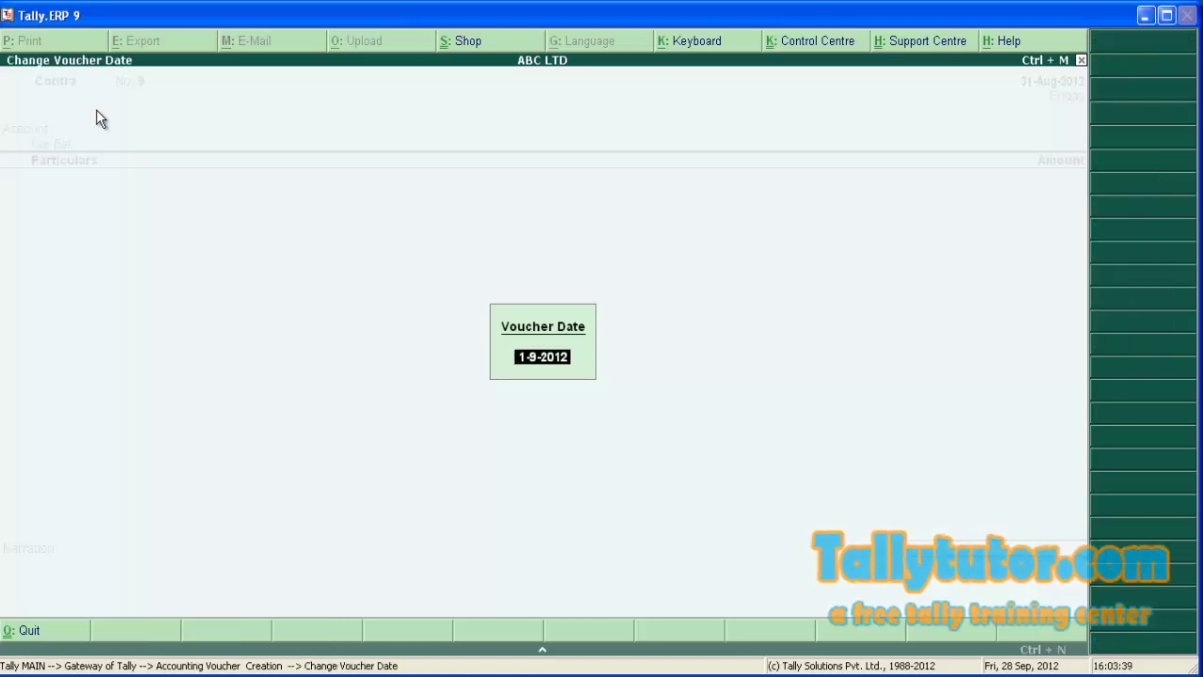
pyautogui.press('Return')
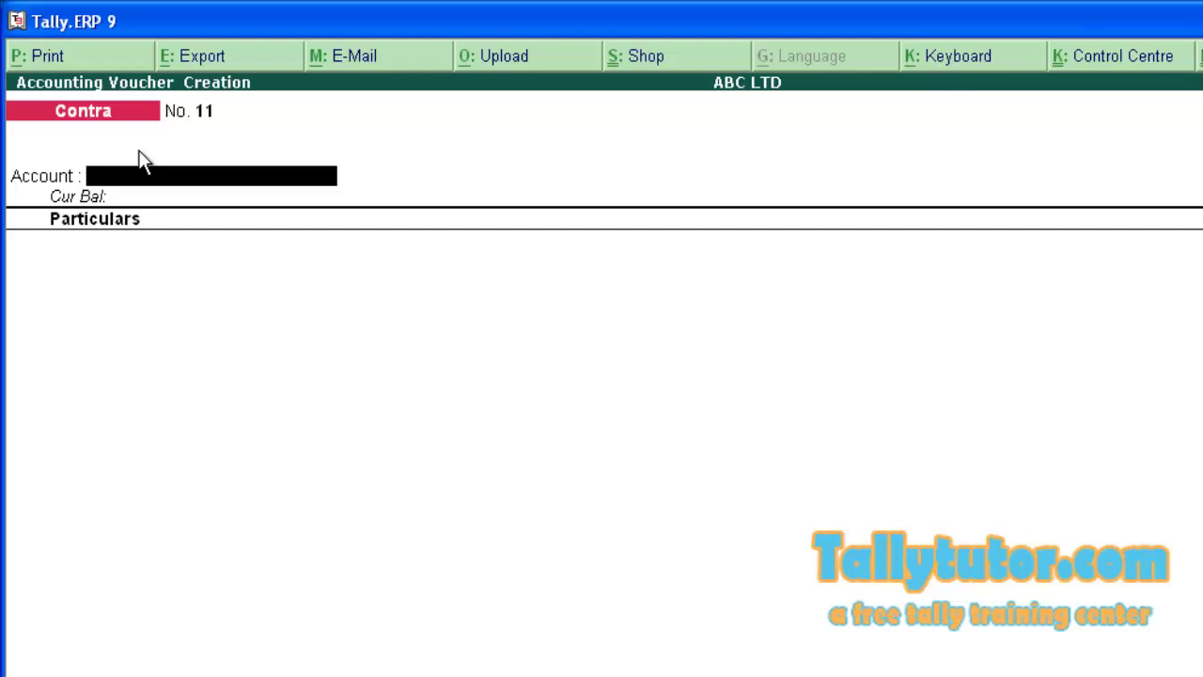
pyautogui.write('Cash')
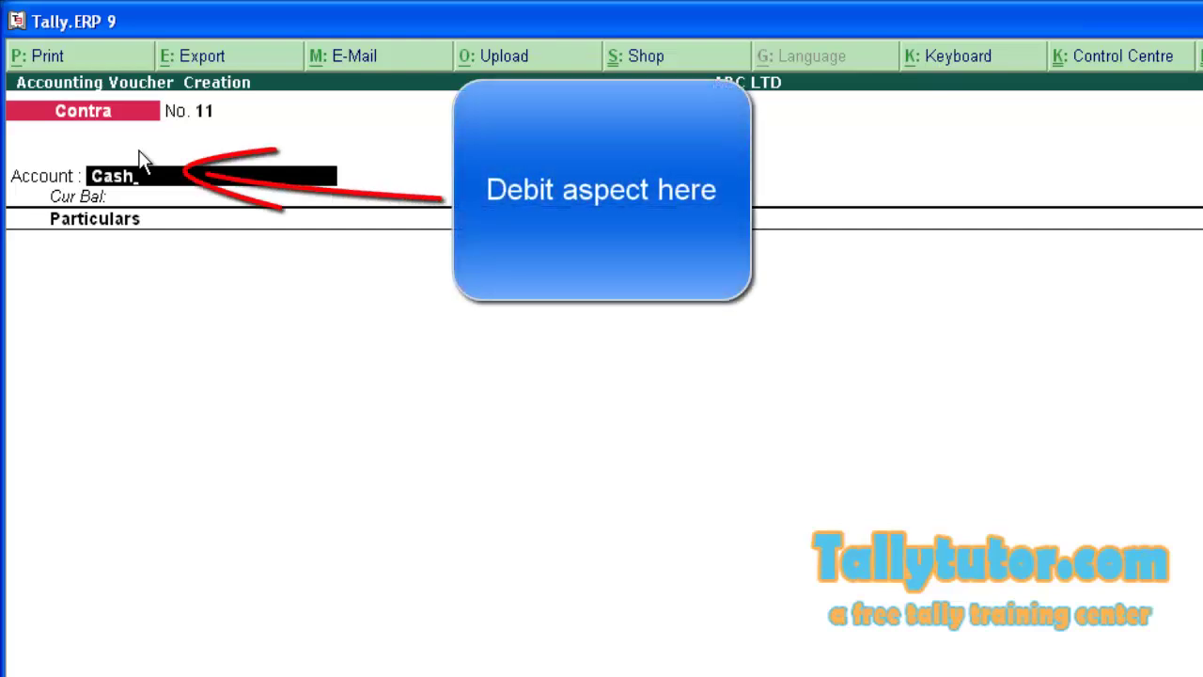
pyautogui.press('Return')
pyautogui.write('Sbi')
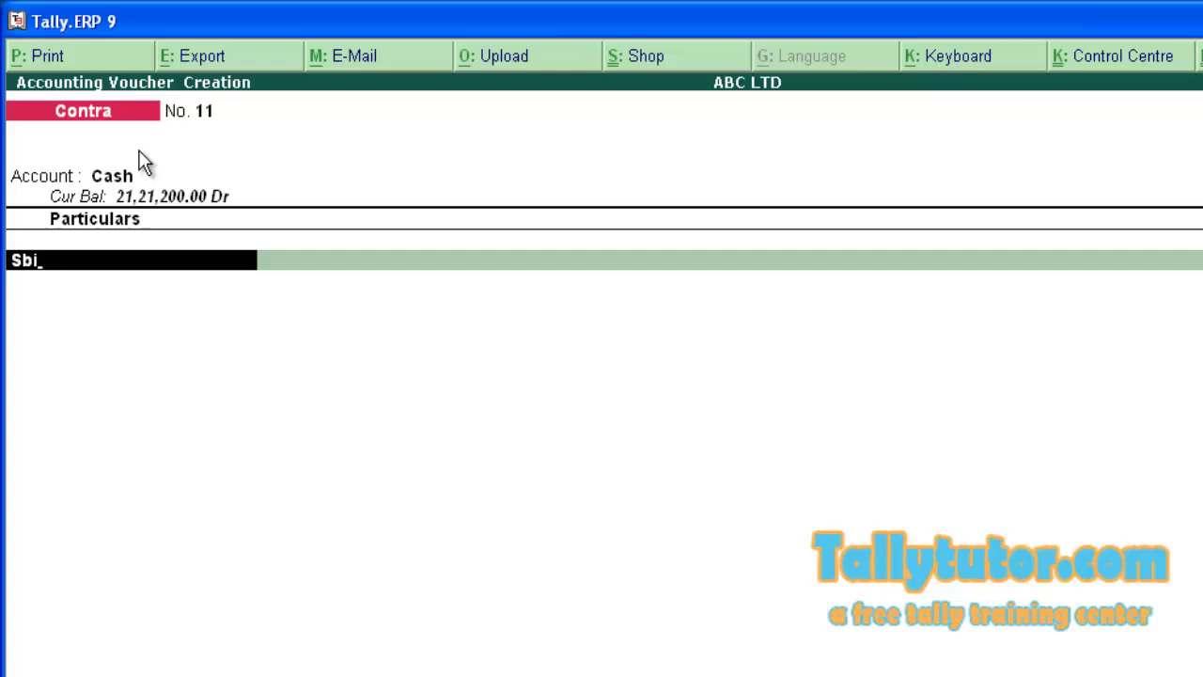
pyautogui.press('Return')
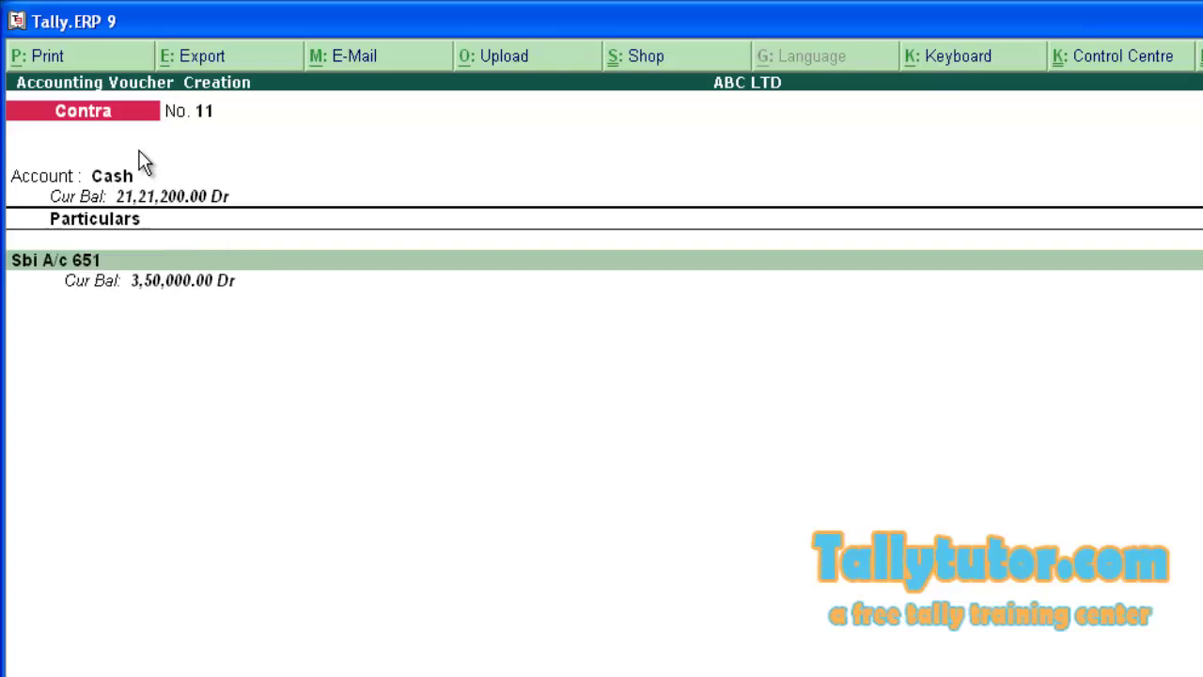
pyautogui.write('25000')
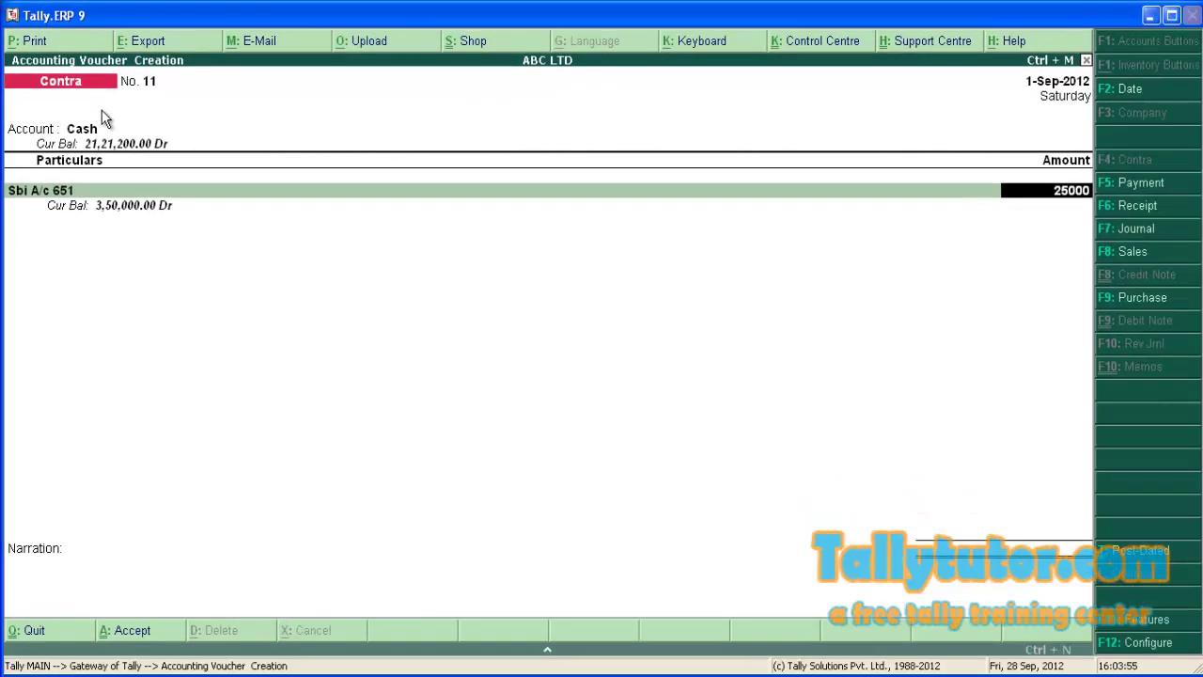
pyautogui.press('Return')
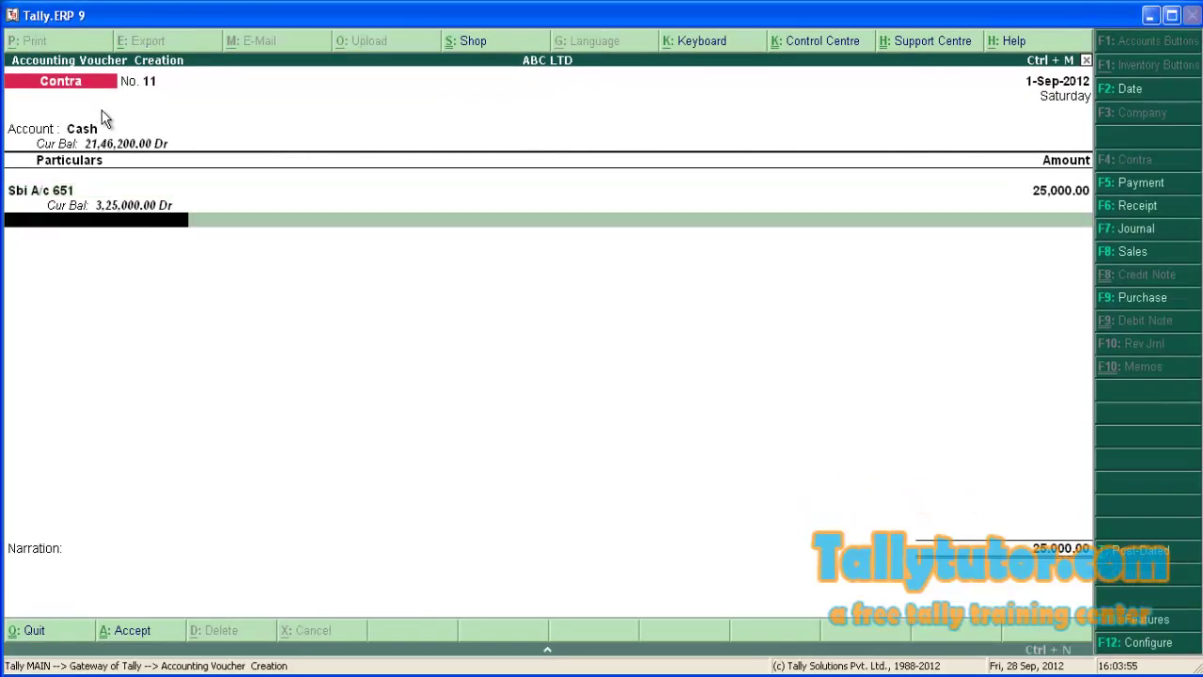
# - Add the narration 'csh withdrawn from sbi' and save Contra voucher No. 11
pyautogui.press('Return')
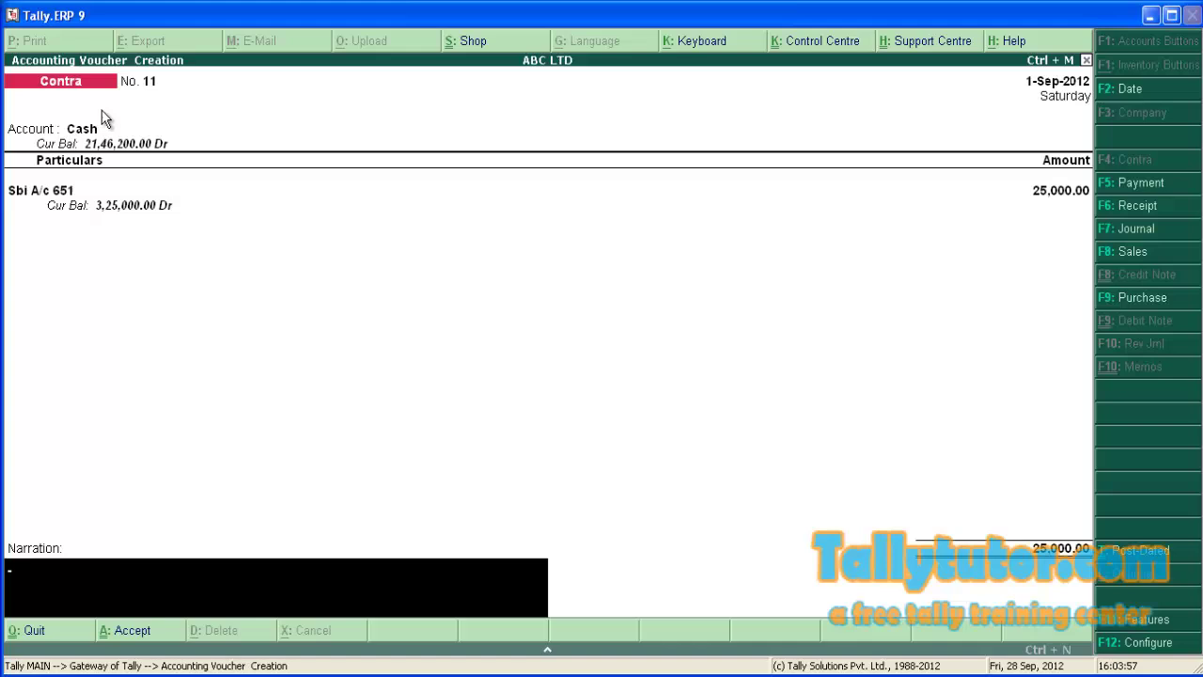
pyautogui.write('csh withdrawn from sbi')
pyautogui.press('Return')
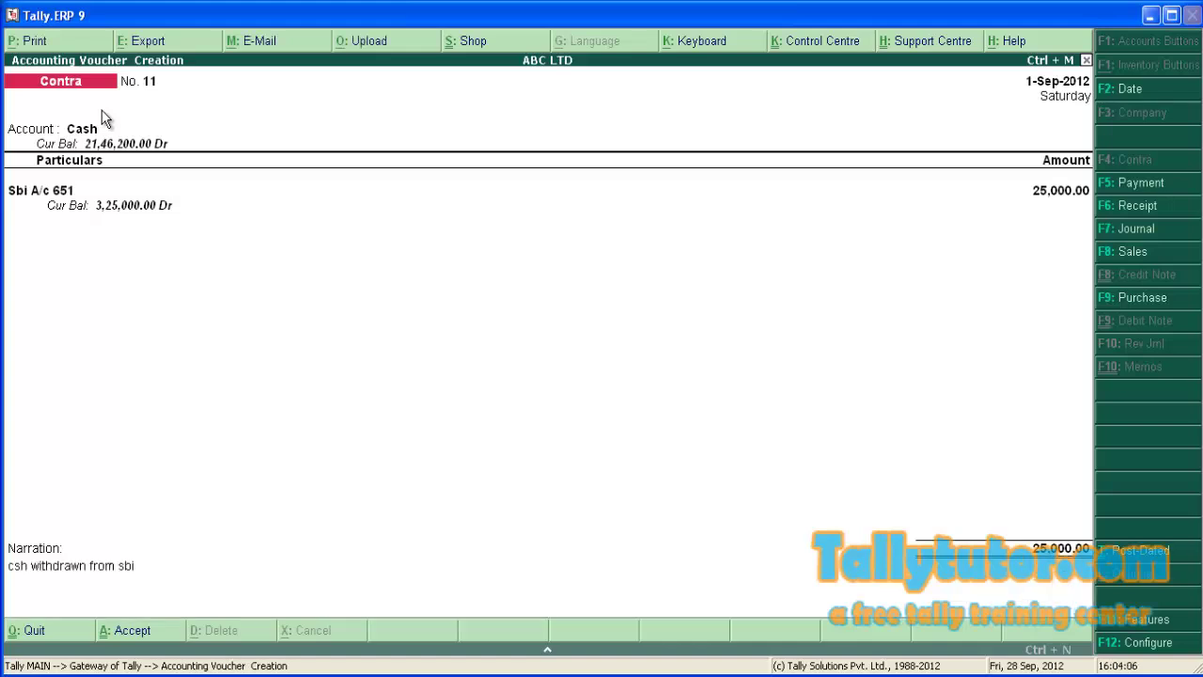
pyautogui.press('Return')
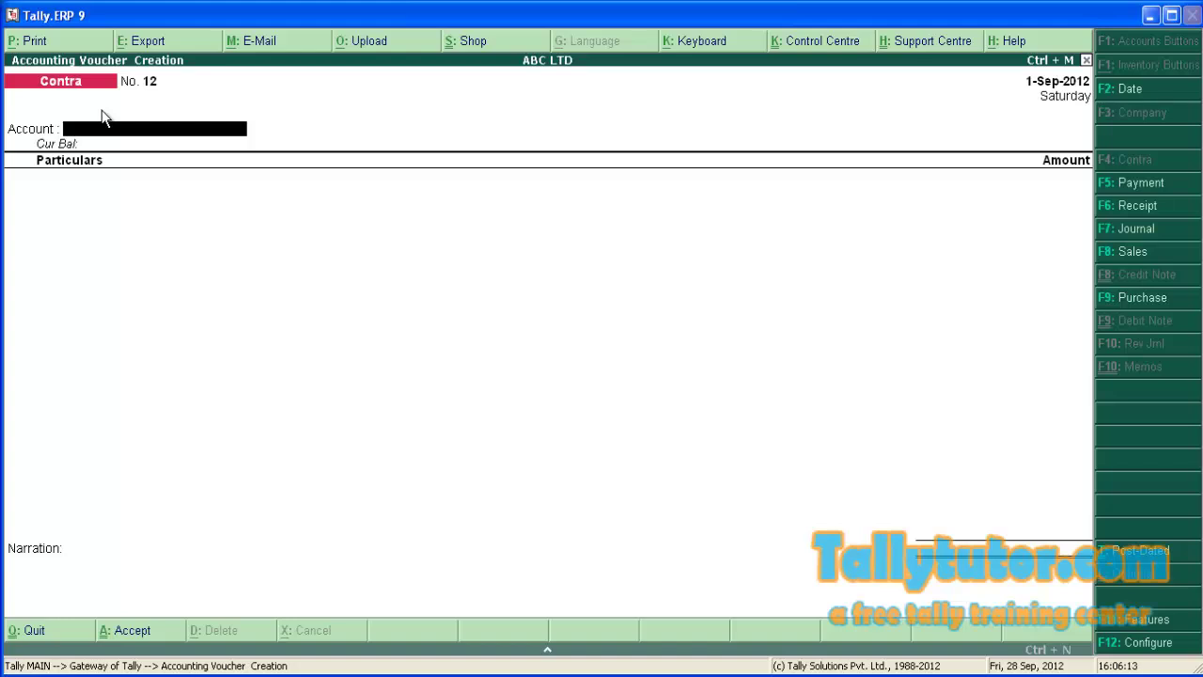
# - Open the F12 configuration of Contra voucher No. 12
pyautogui.press('F12')
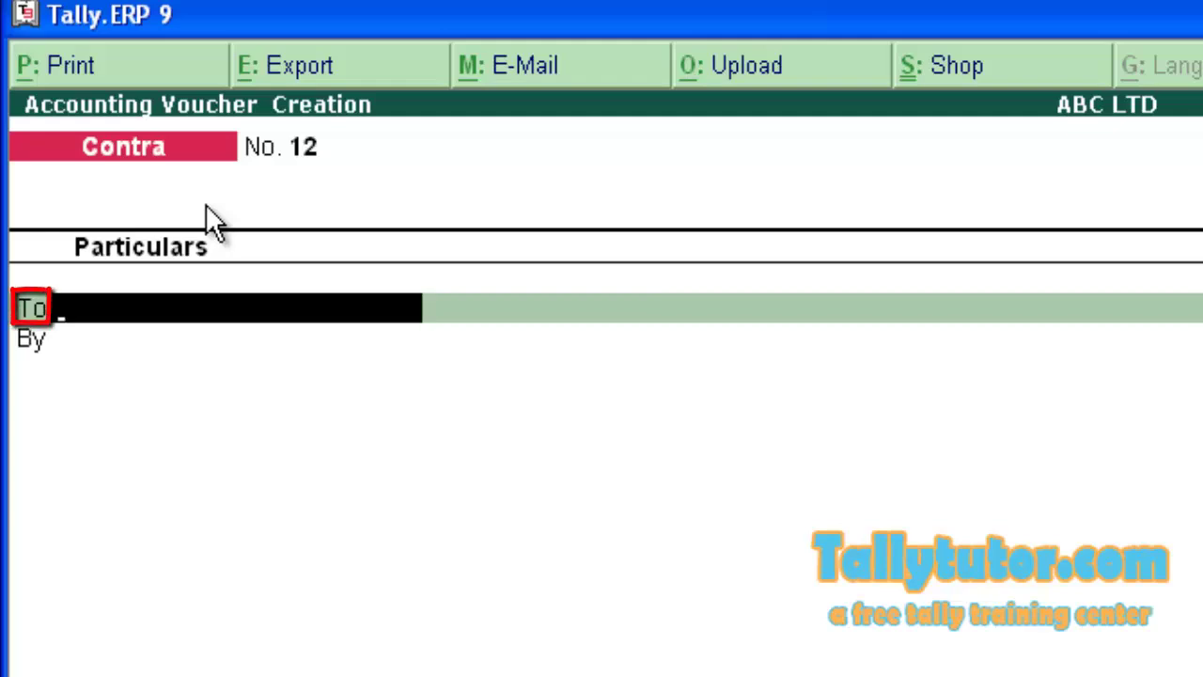
# - Enter To Sbi A/c 651 crediting 50,000 and By IOB A/C # 851 debiting 25,000
pyautogui.write('Sbi')
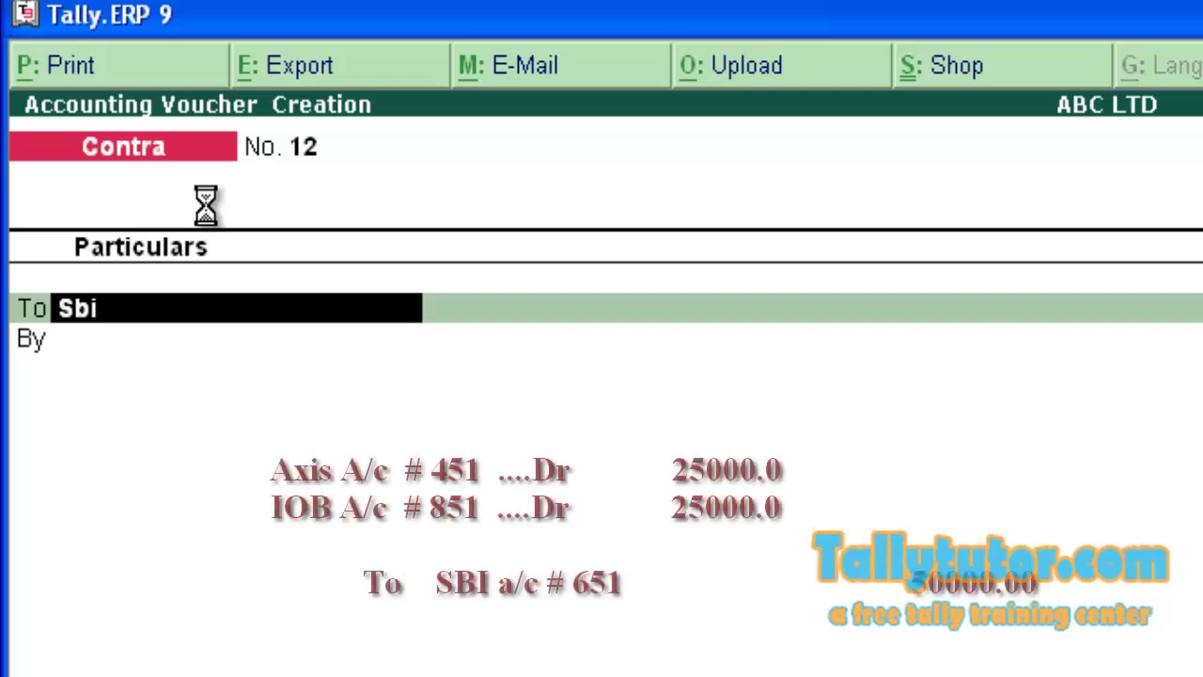
pyautogui.press('Return')
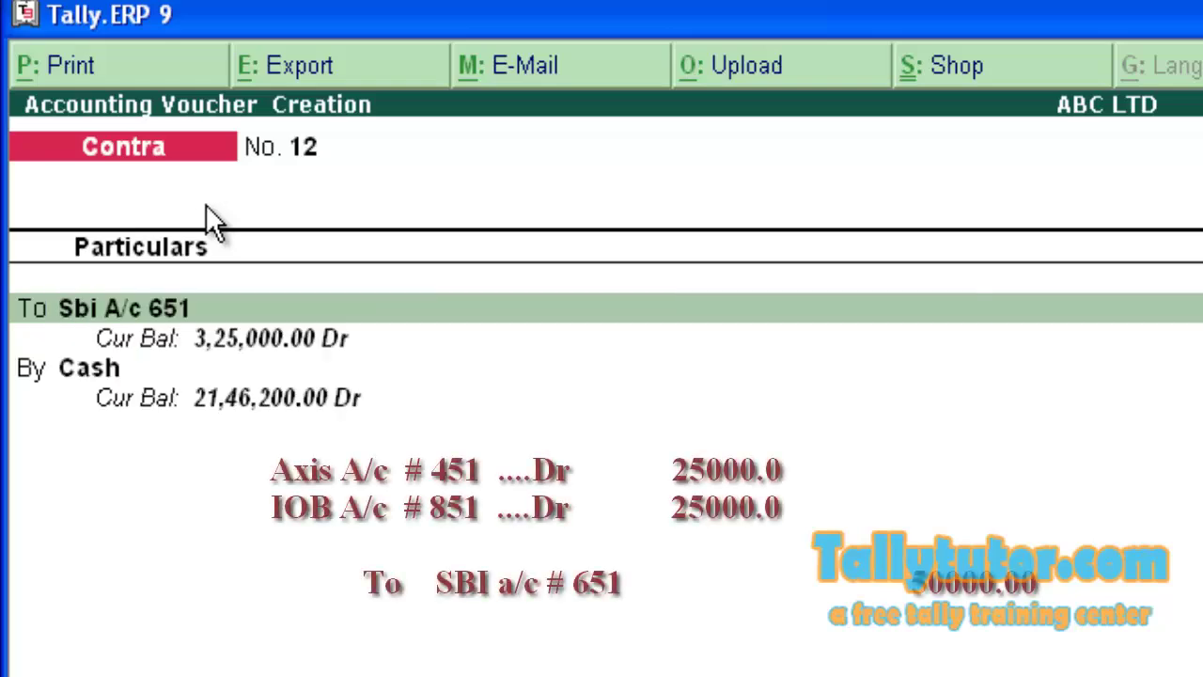
pyautogui.write('50000')
pyautogui.press('Return')
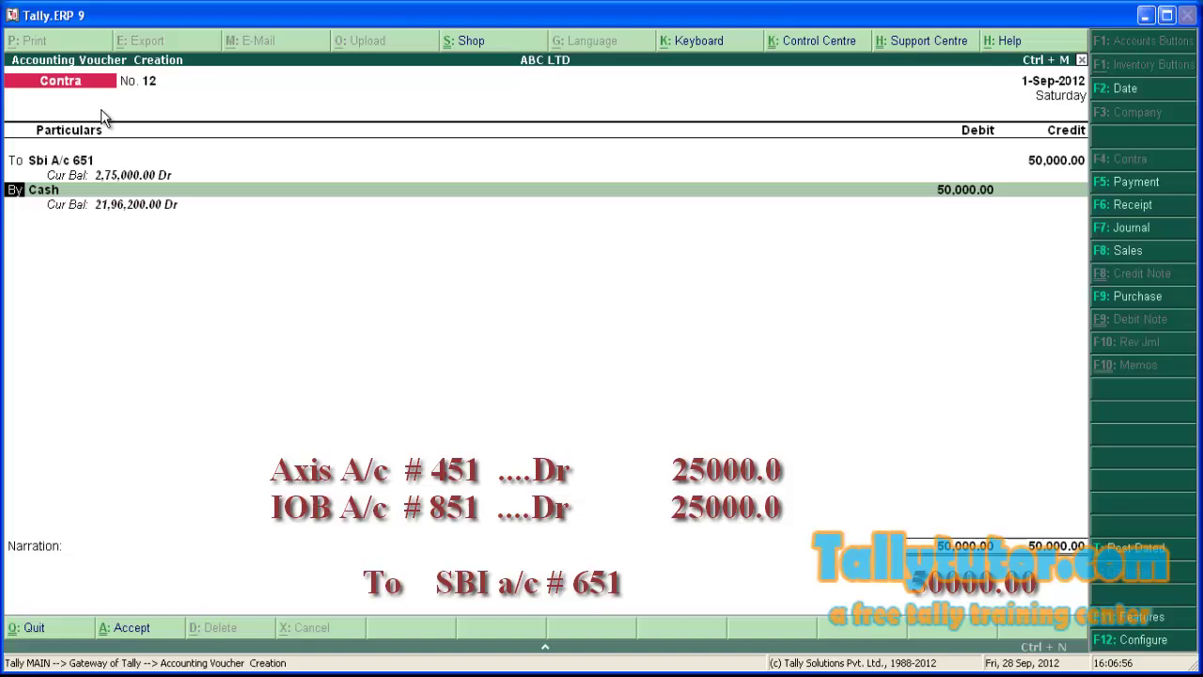
pyautogui.press('Return')
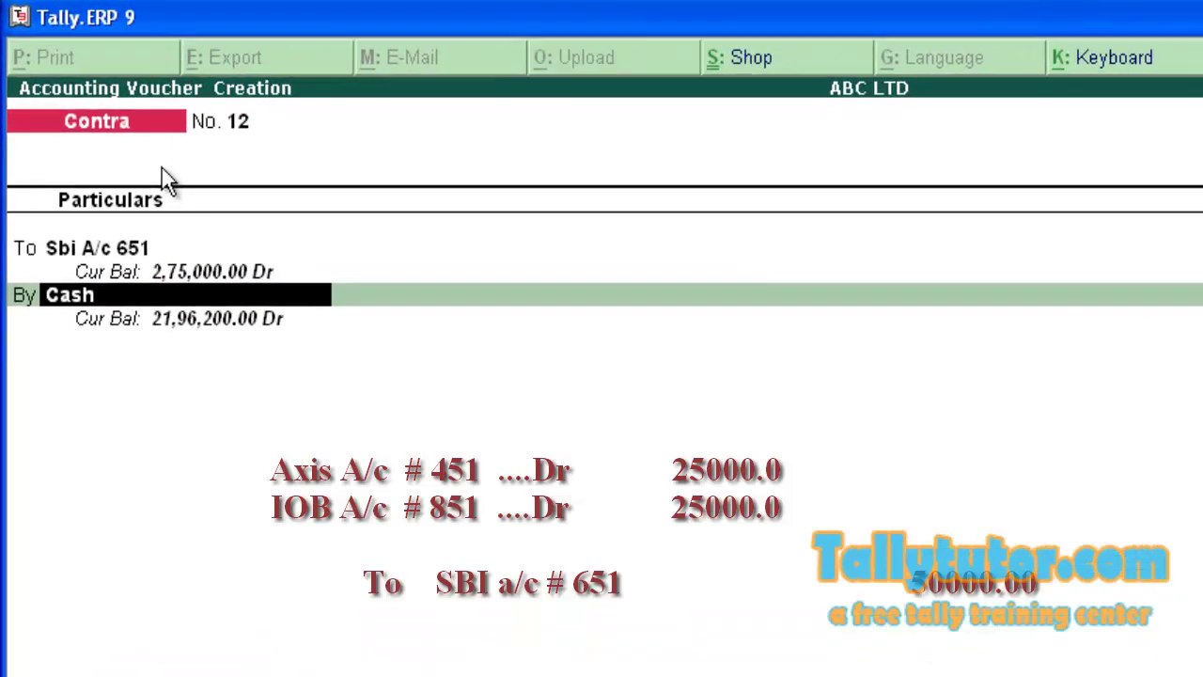
pyautogui.write('Iob')
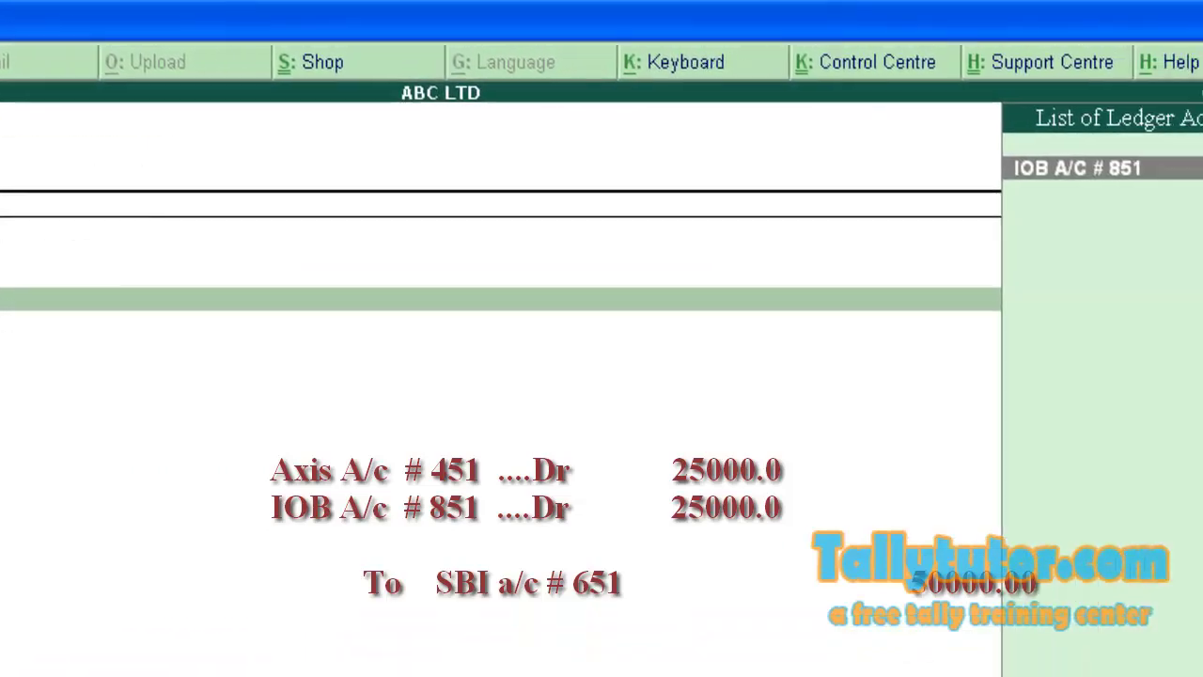
pyautogui.press('Return')
pyautogui.write('25000')
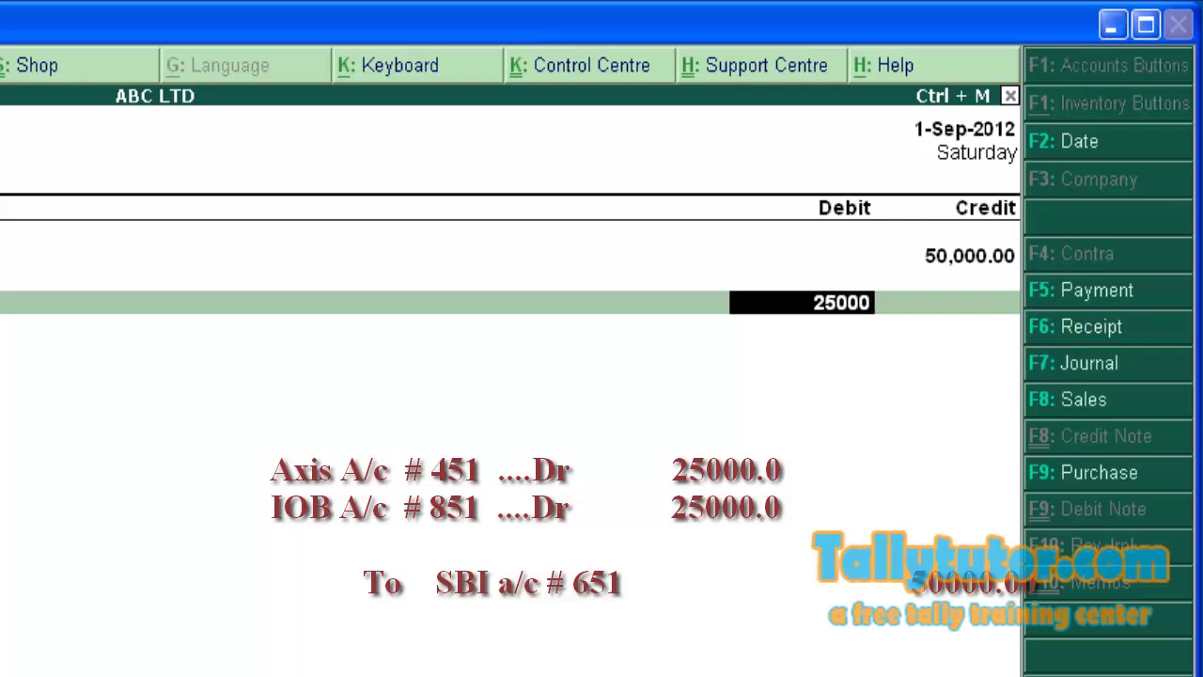
pyautogui.press('Return')
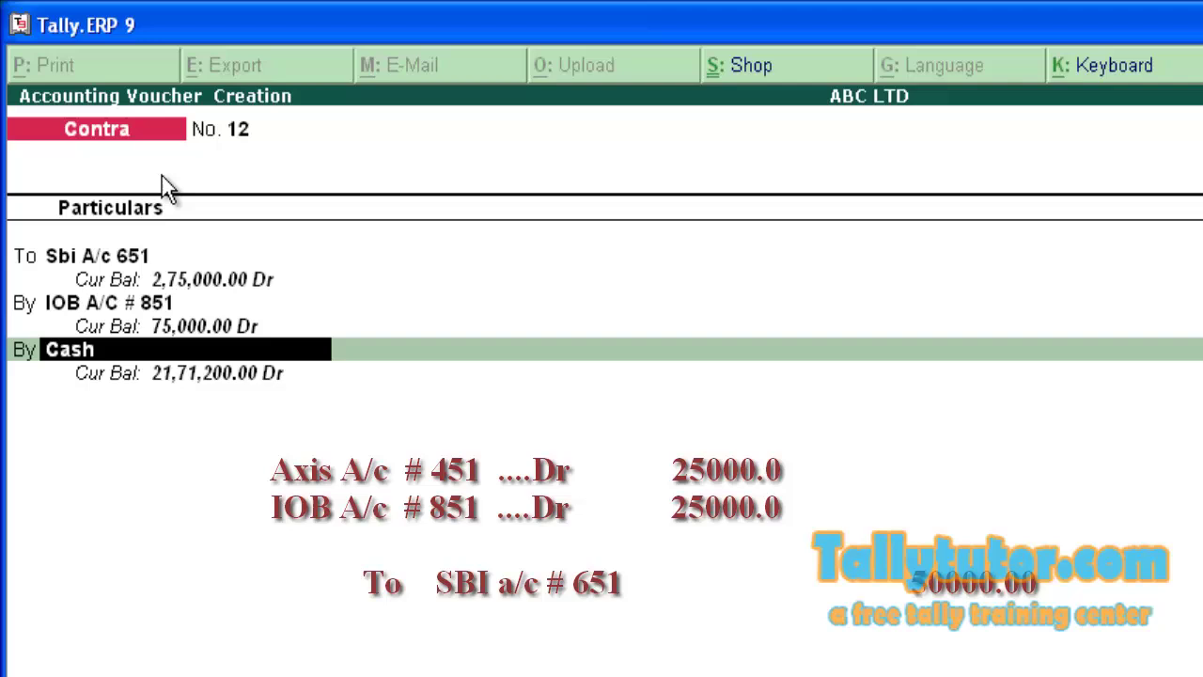
# - Add By Axis Bank A/c # 451 for 25,000, narrate 'cash transferred from sbi to iob andaxis', and save
pyautogui.write('Axi')
pyautogui.press('Return')
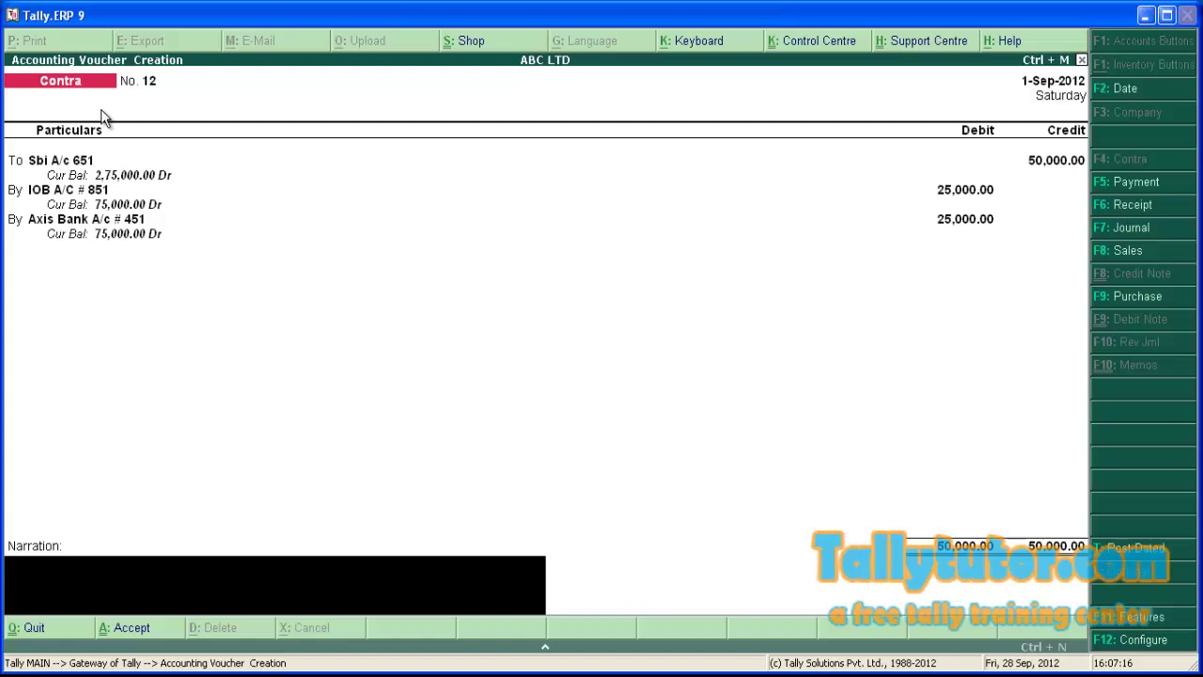
pyautogui.write('cash transferred from sbi to iob andaxis')
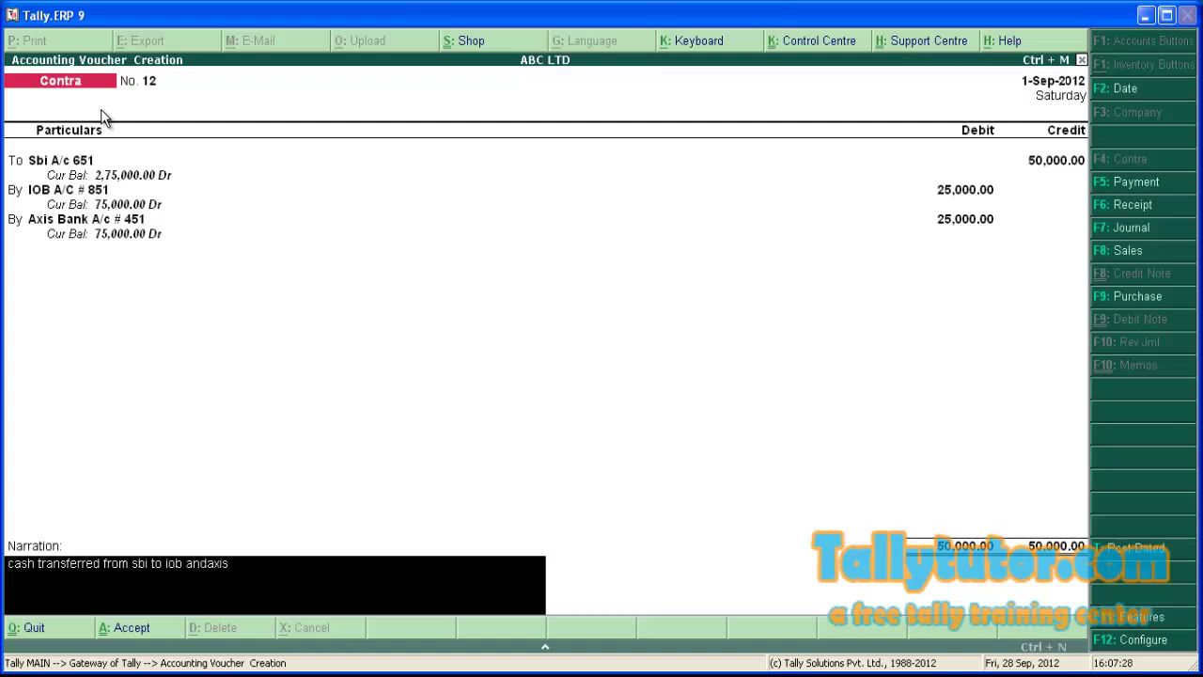
pyautogui.press('Return')
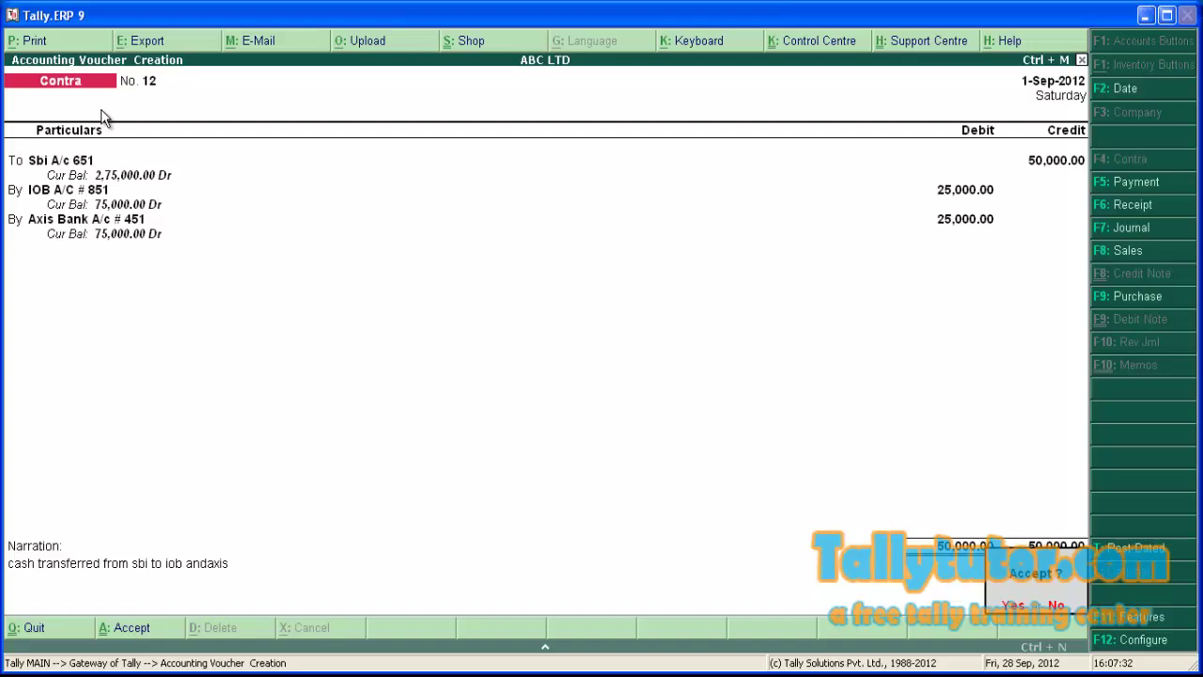
pyautogui.press('Return')
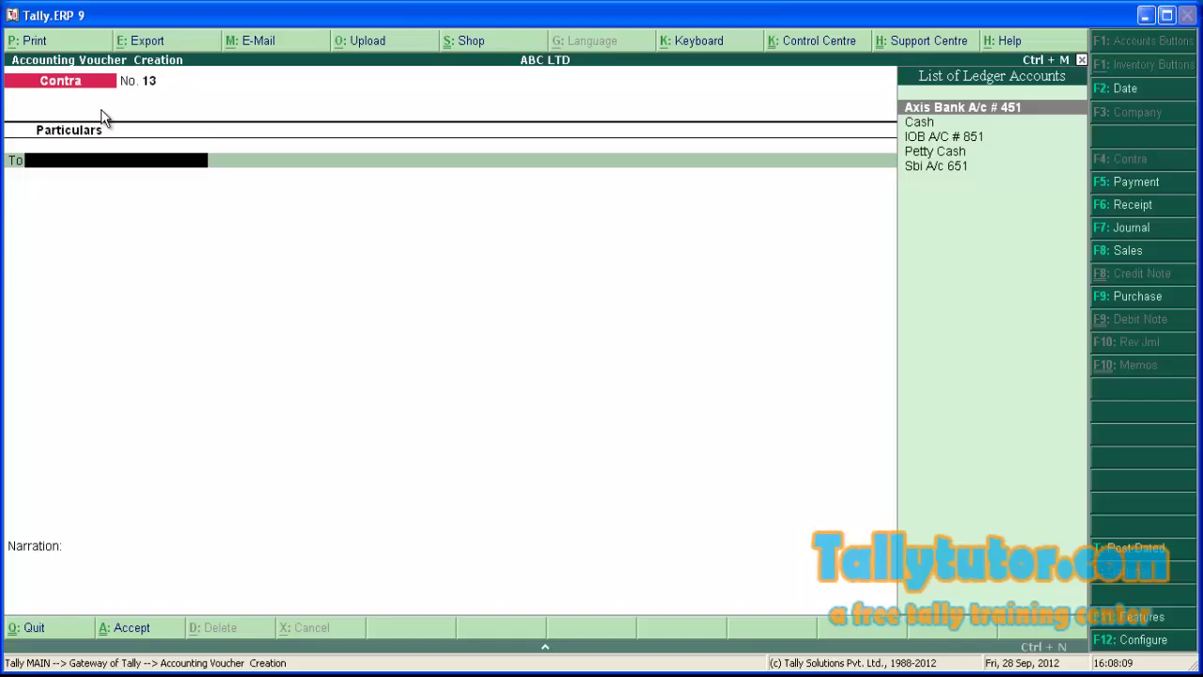
# - Enter To Cash for 15,000 and By Petty Cash, then type the narration 'o peety cashier.'
pyautogui.write('Cash')
pyautogui.press('Return')
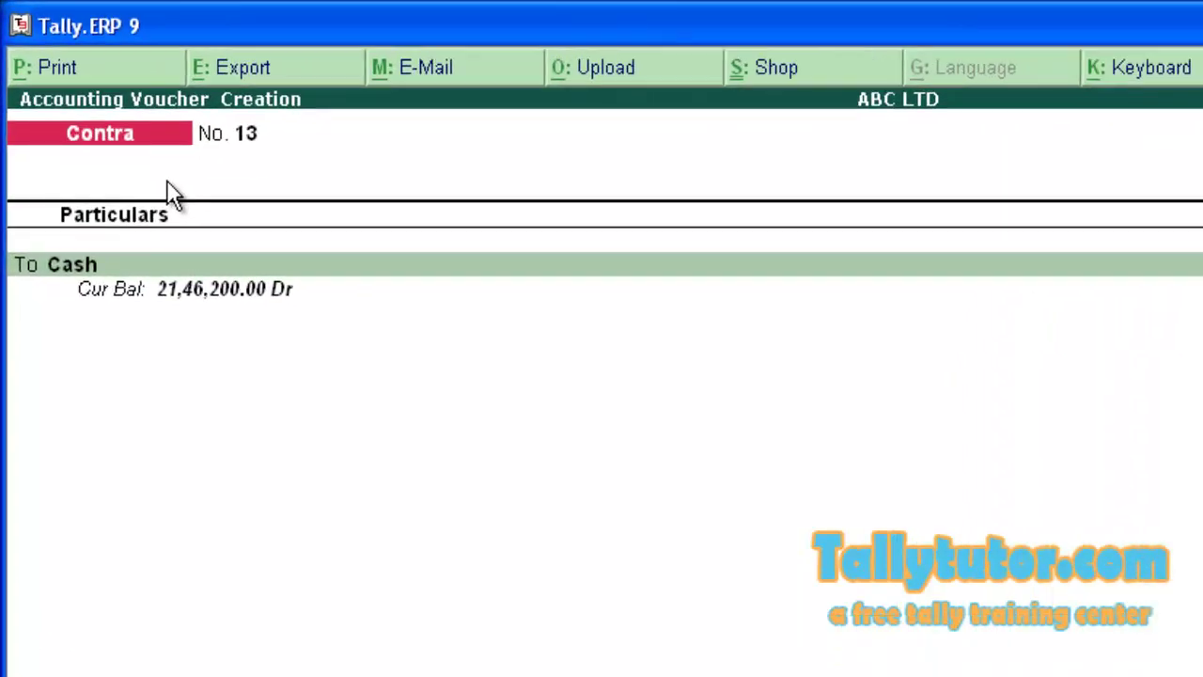
pyautogui.press('Return')
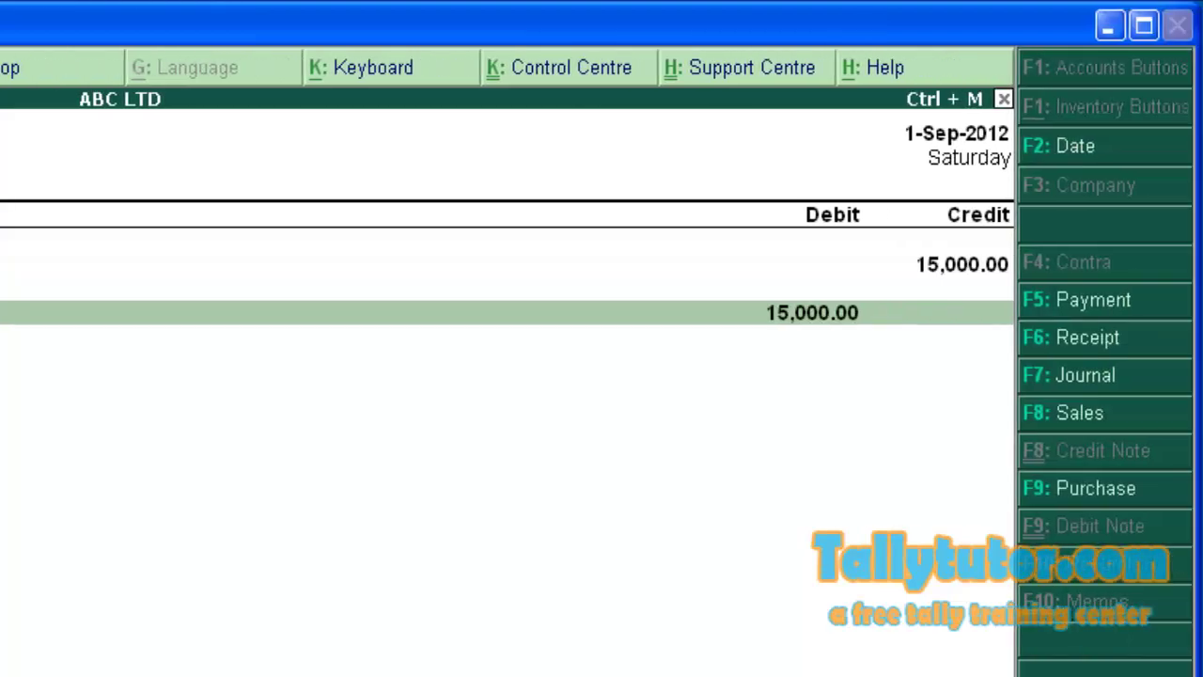
pyautogui.press('Return')
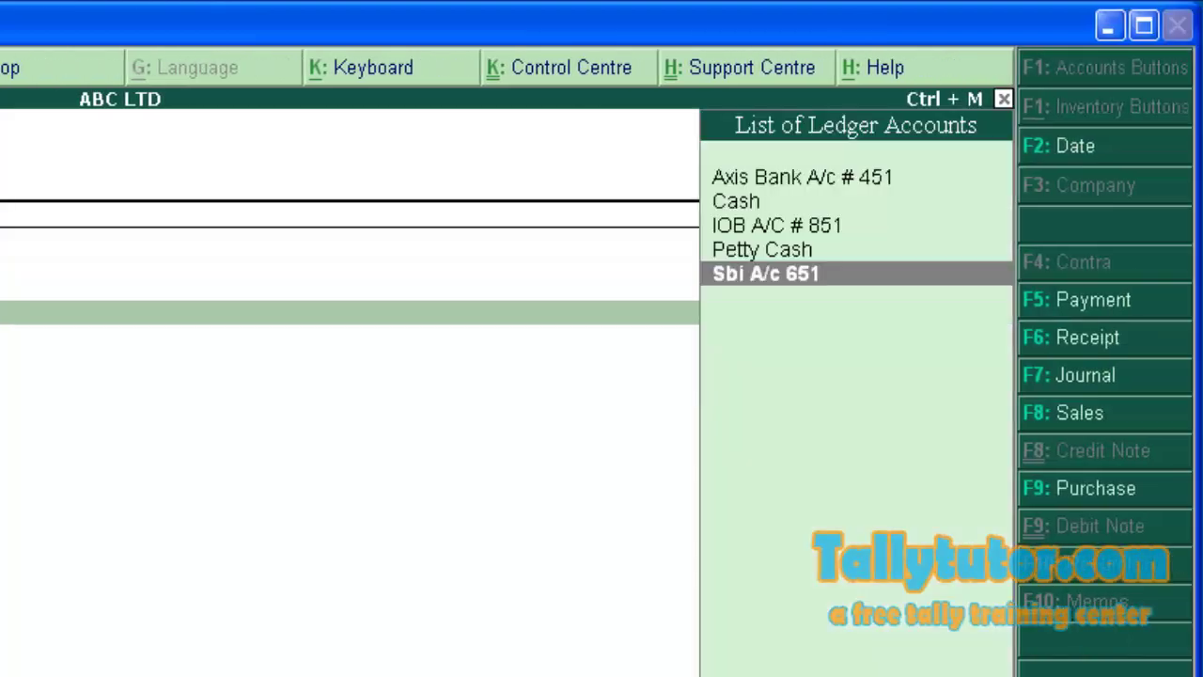
pyautogui.write('Pett')
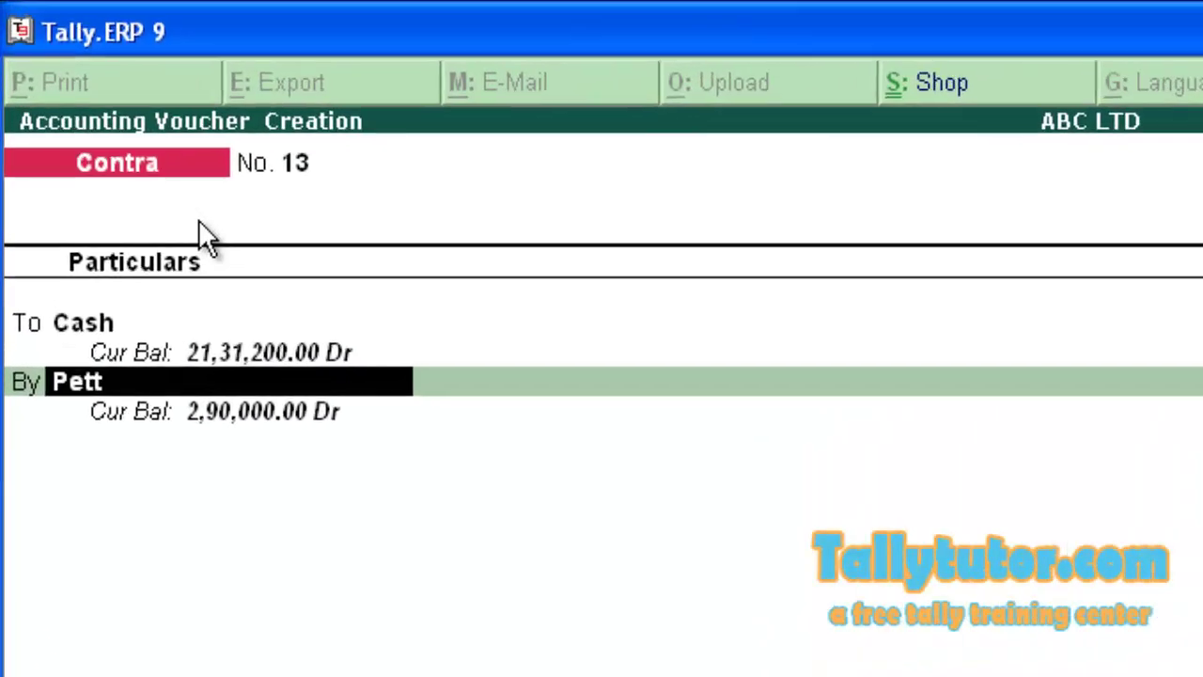
pyautogui.press('Return')
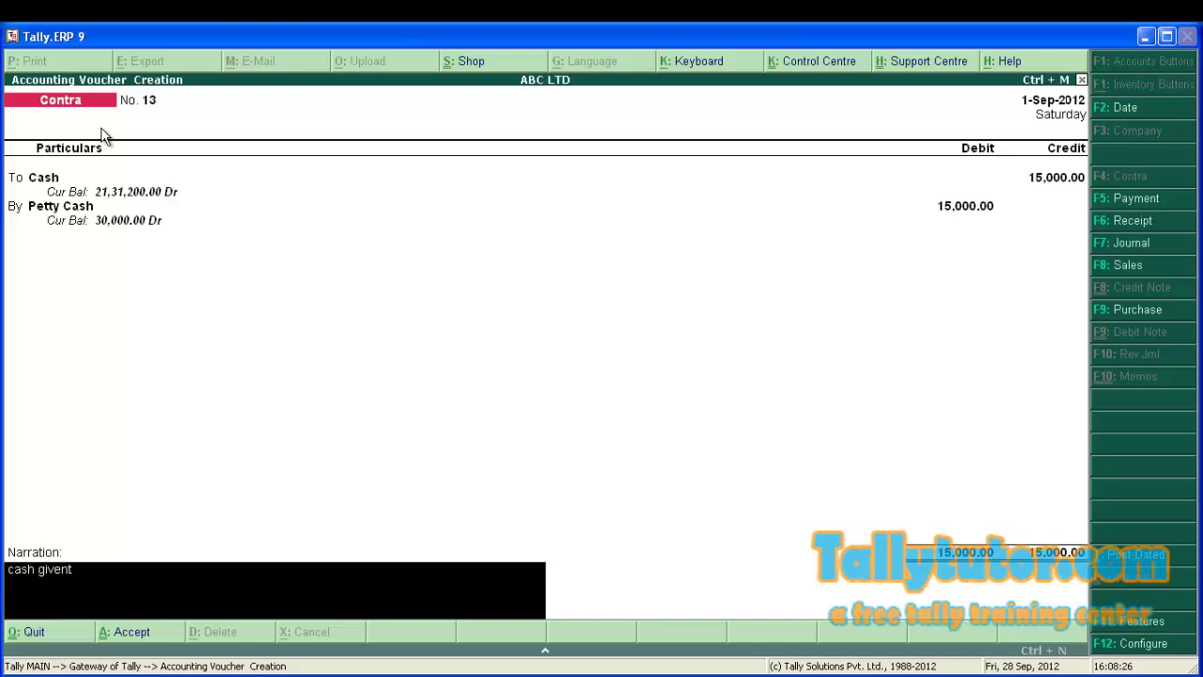
pyautogui.write('o peety cashier.')
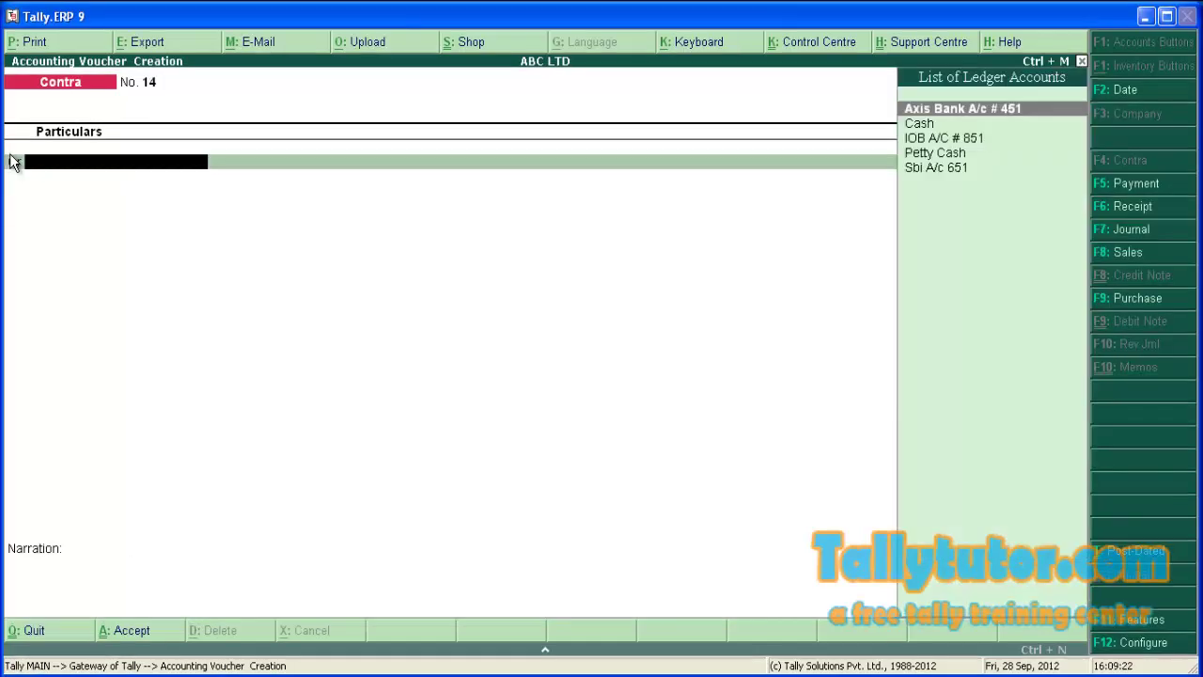